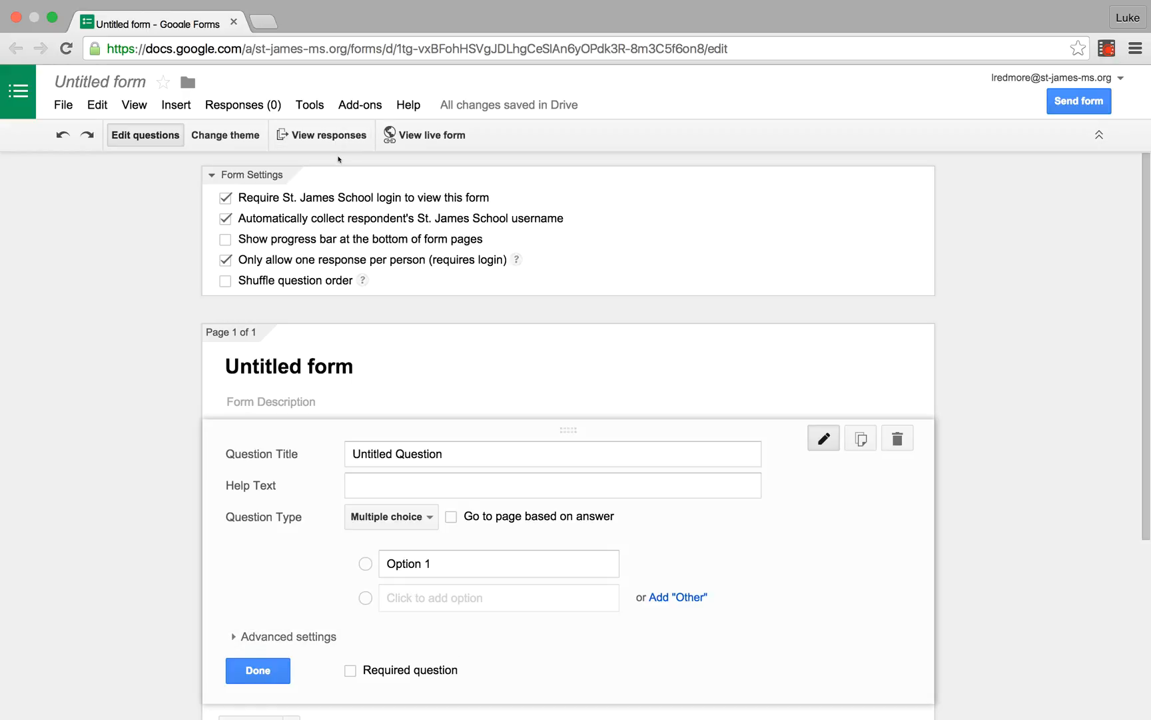
Step: Apply the custom theme with the green S logo to the form and return to editing the questions
{"action": "left_click", "coordinate": [236, 137]}
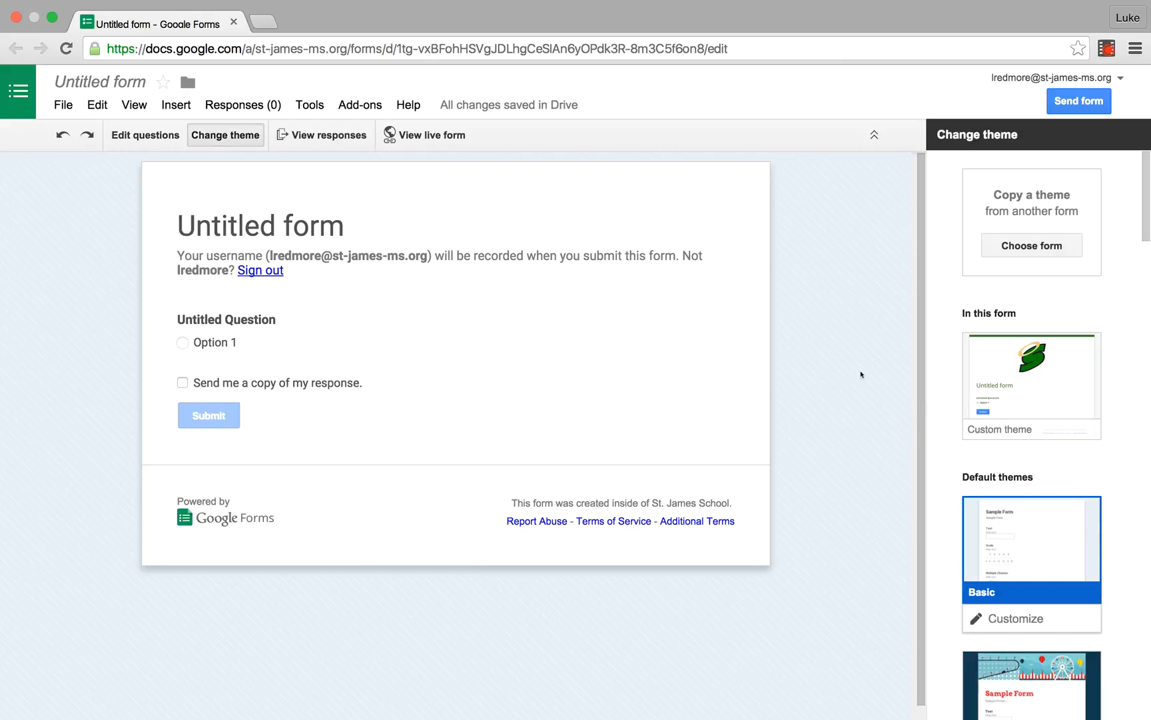
{"action": "left_click", "coordinate": [1049, 381]}
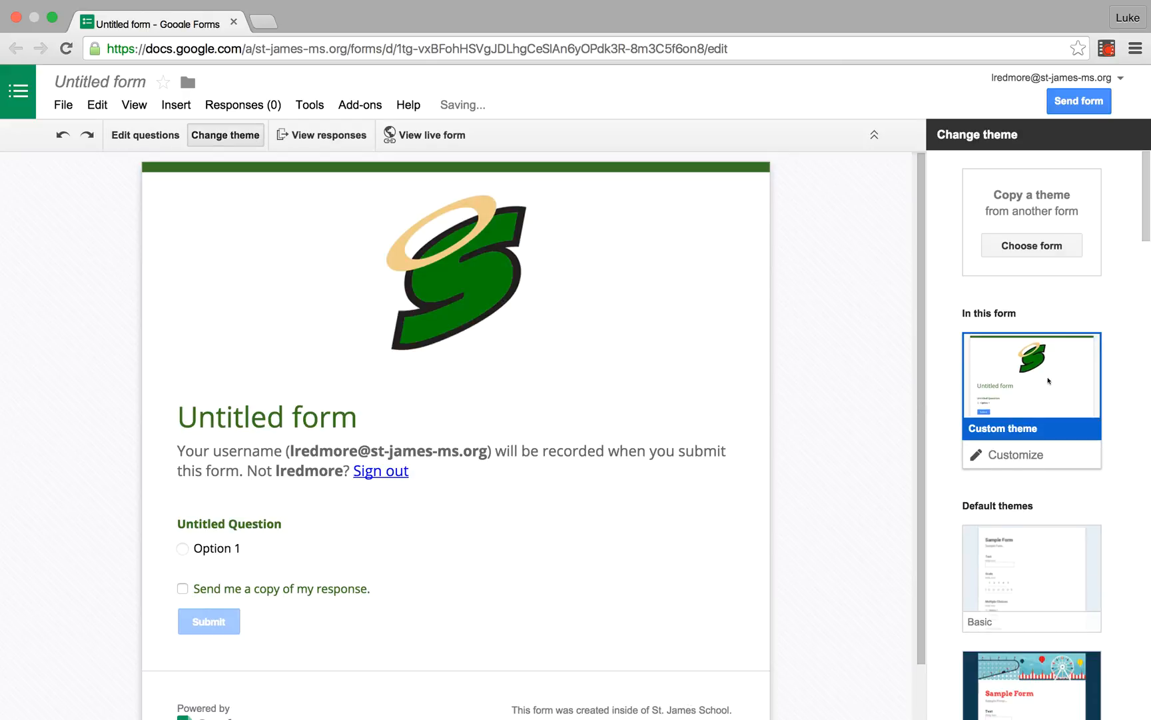
{"action": "left_click", "coordinate": [152, 136]}
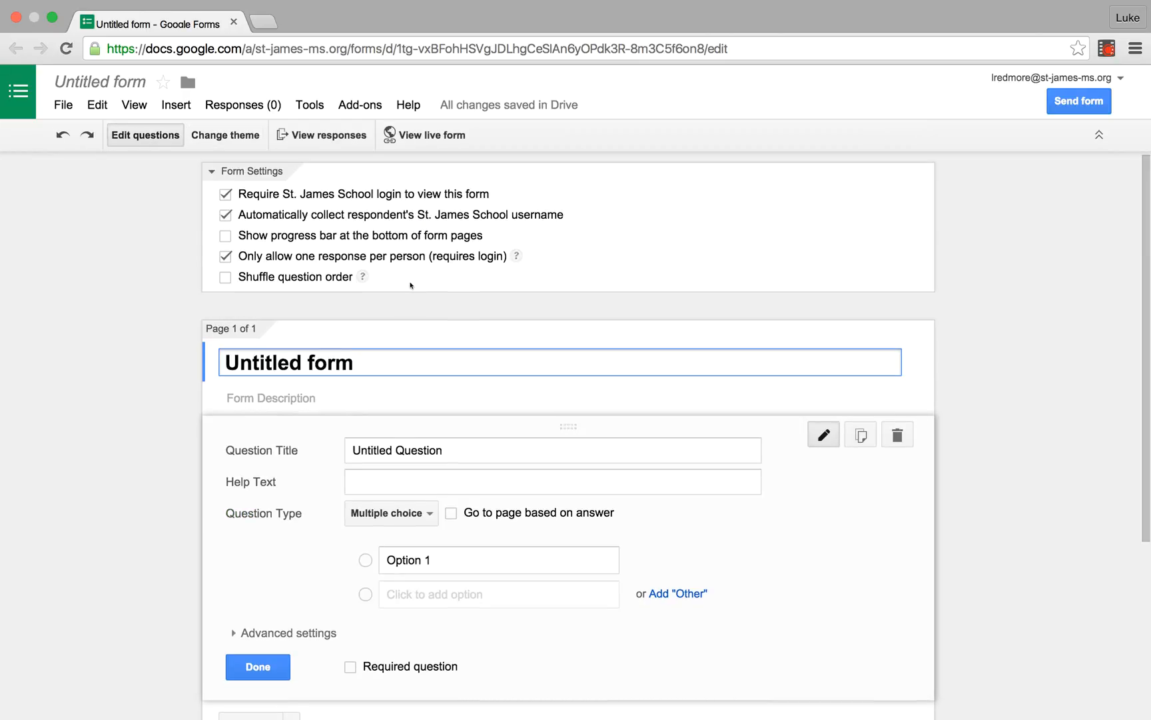
{"action": "scroll", "coordinate": [411, 285], "scroll_direction": "down", "scroll_amount": 4}
{"action": "scroll", "coordinate": [441, 622], "scroll_direction": "up", "scroll_amount": 4}
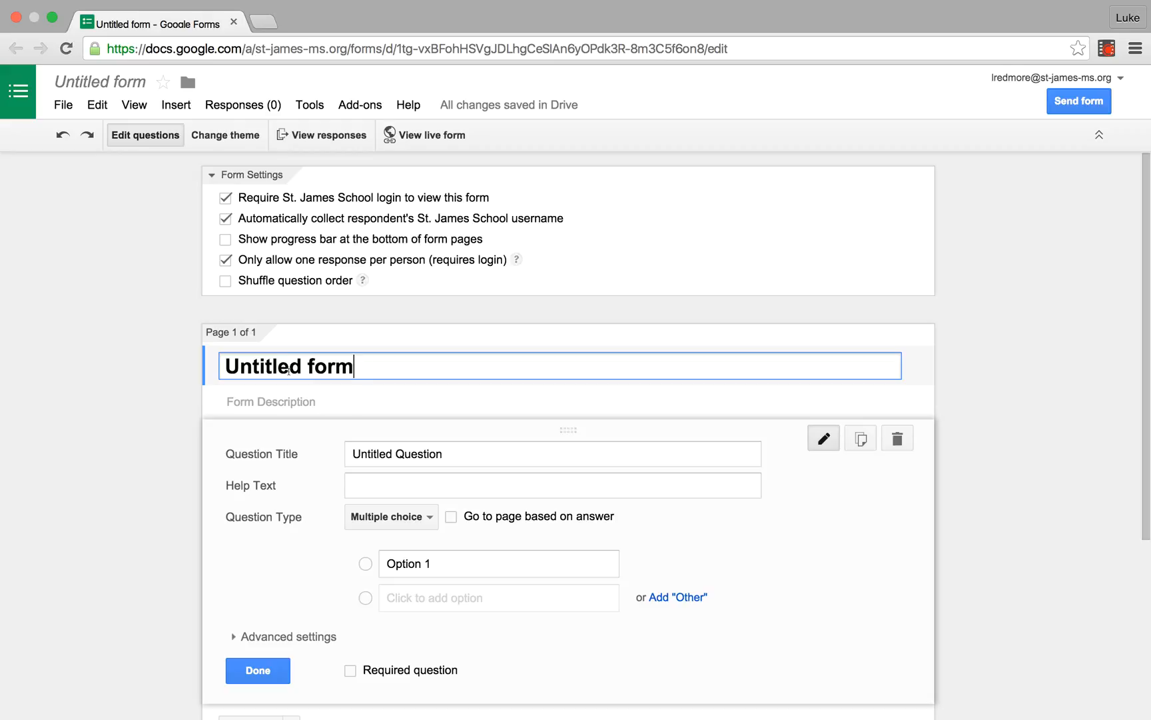
Step: Set the form title to "Classroom Video Quiz"
{"action": "triple_click", "coordinate": [289, 371]}
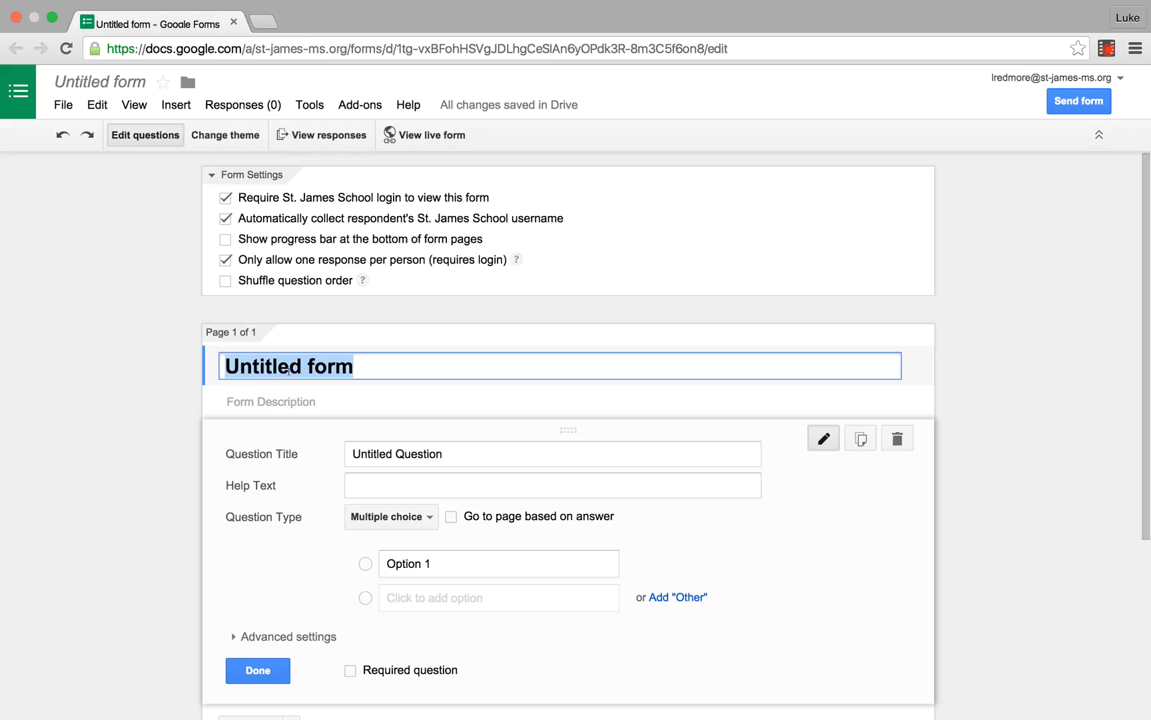
{"action": "type", "text": "Classroom"}
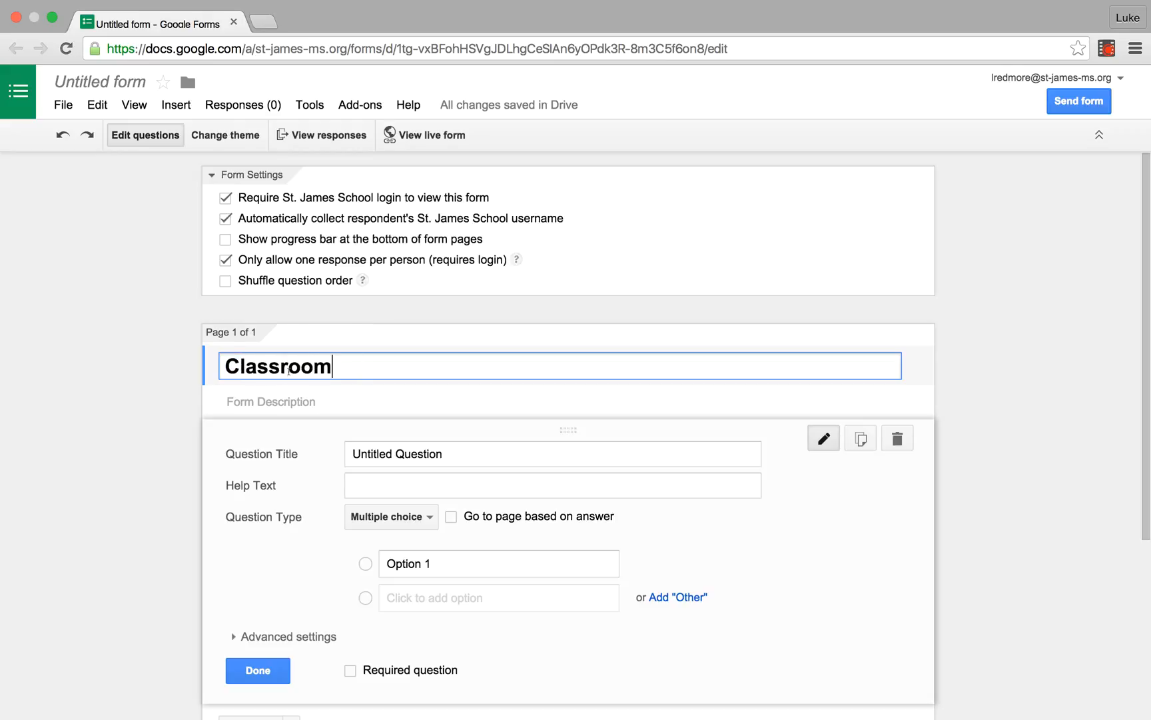
{"action": "type", "text": " Video Quiz"}
{"action": "key", "text": "Tab"}
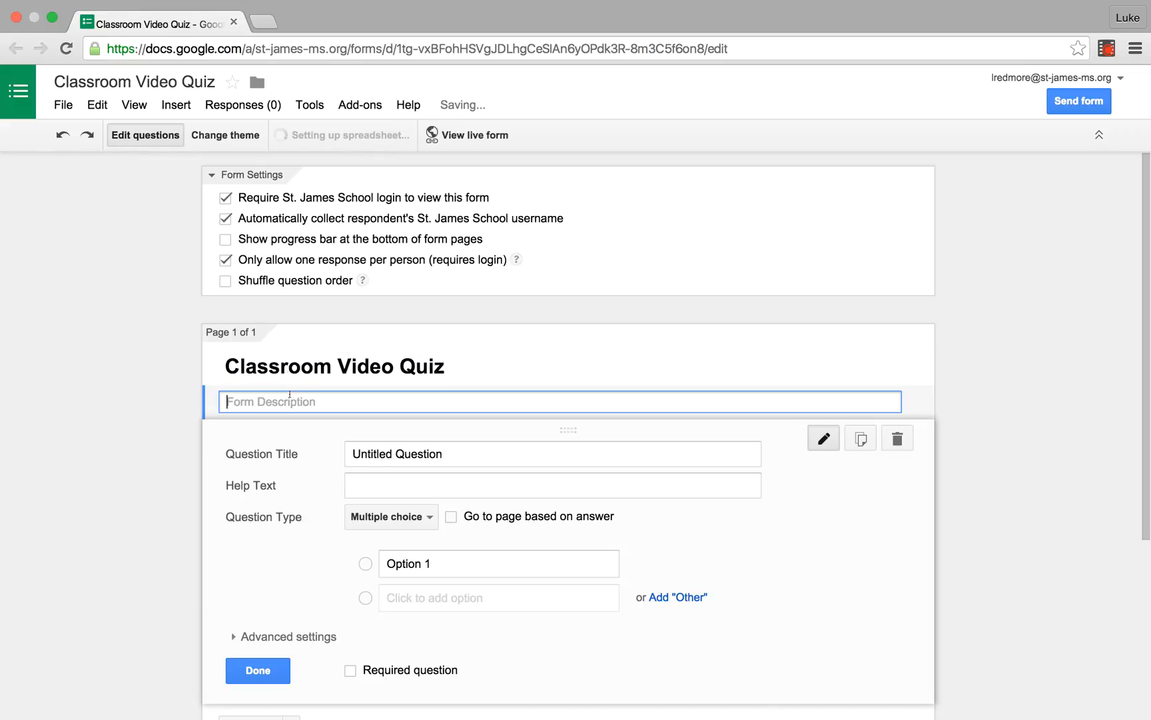
Step: Enter "How well do you know Classroom?" as the form description
{"action": "type", "text": "How "}
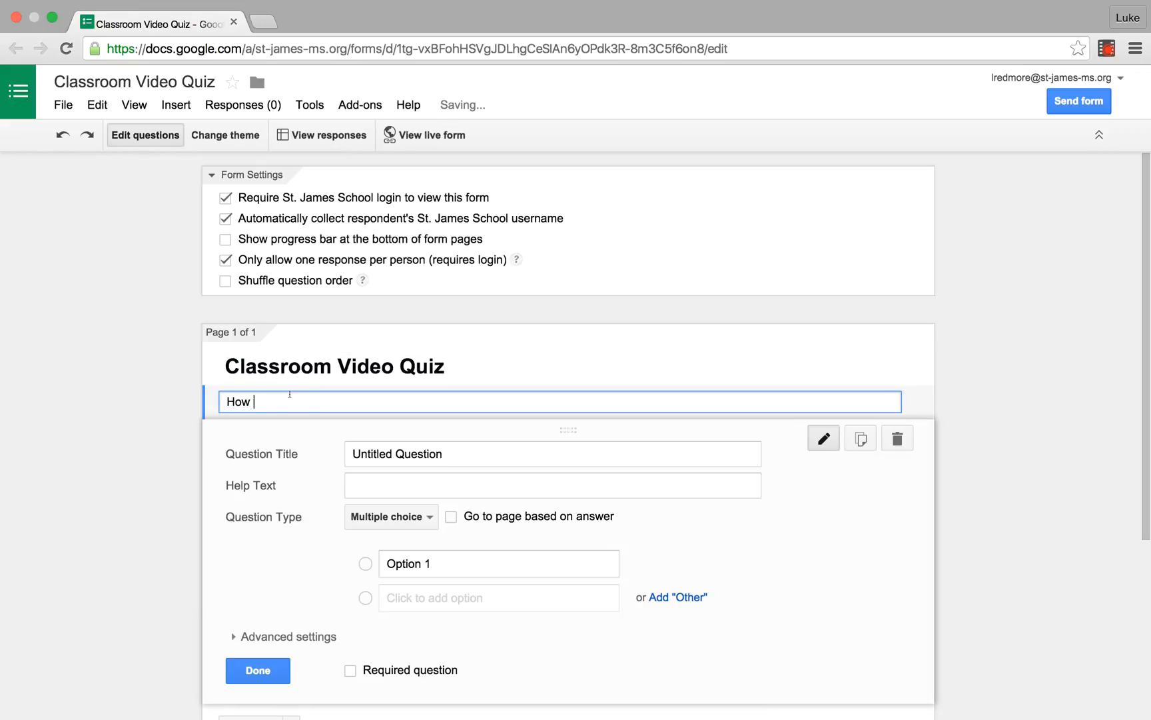
{"action": "type", "text": "well do "}
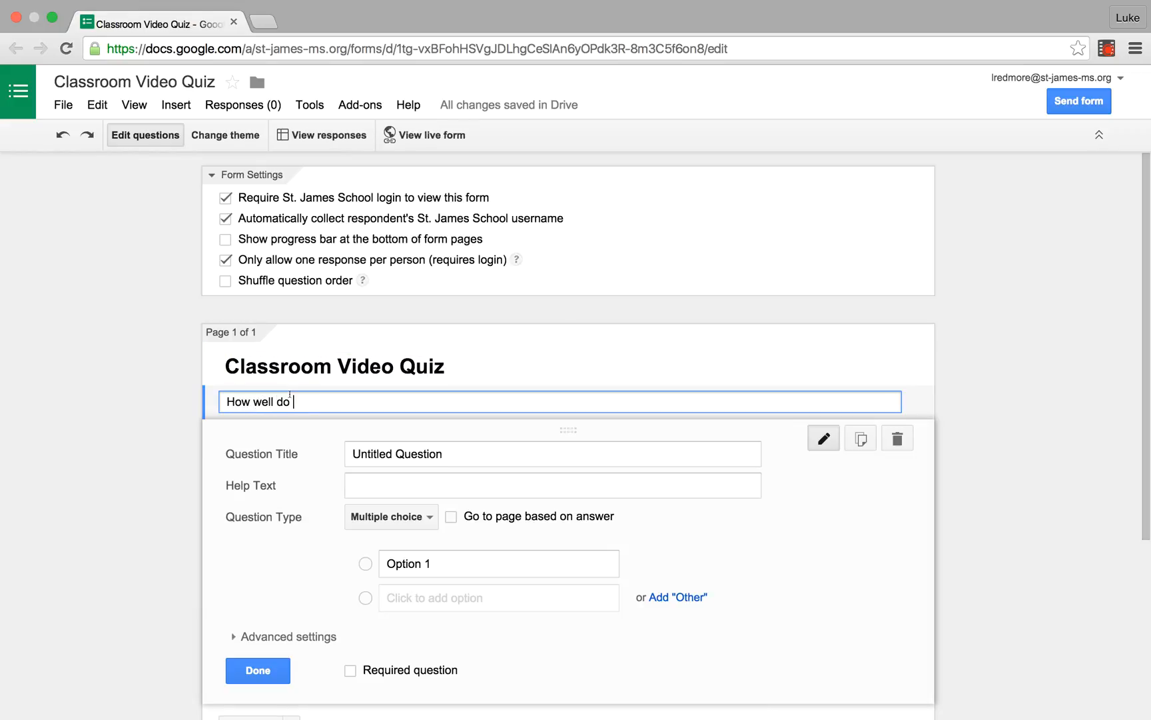
{"action": "type", "text": "you know Classroom"}
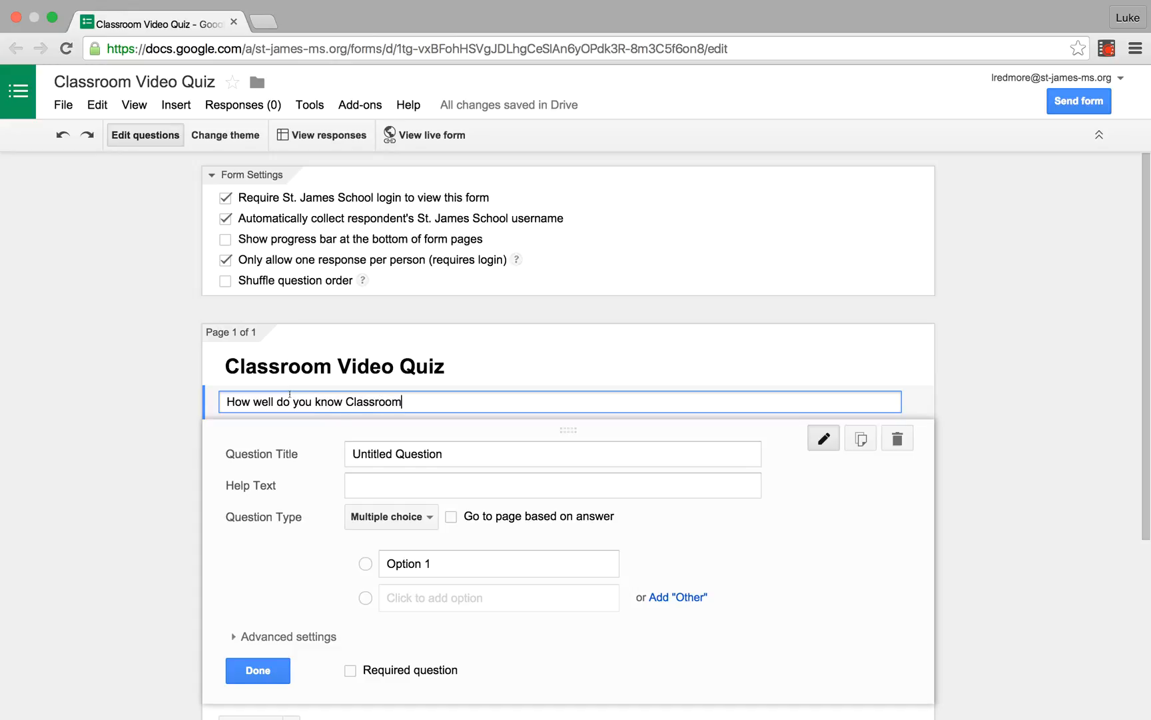
{"action": "type", "text": "?"}
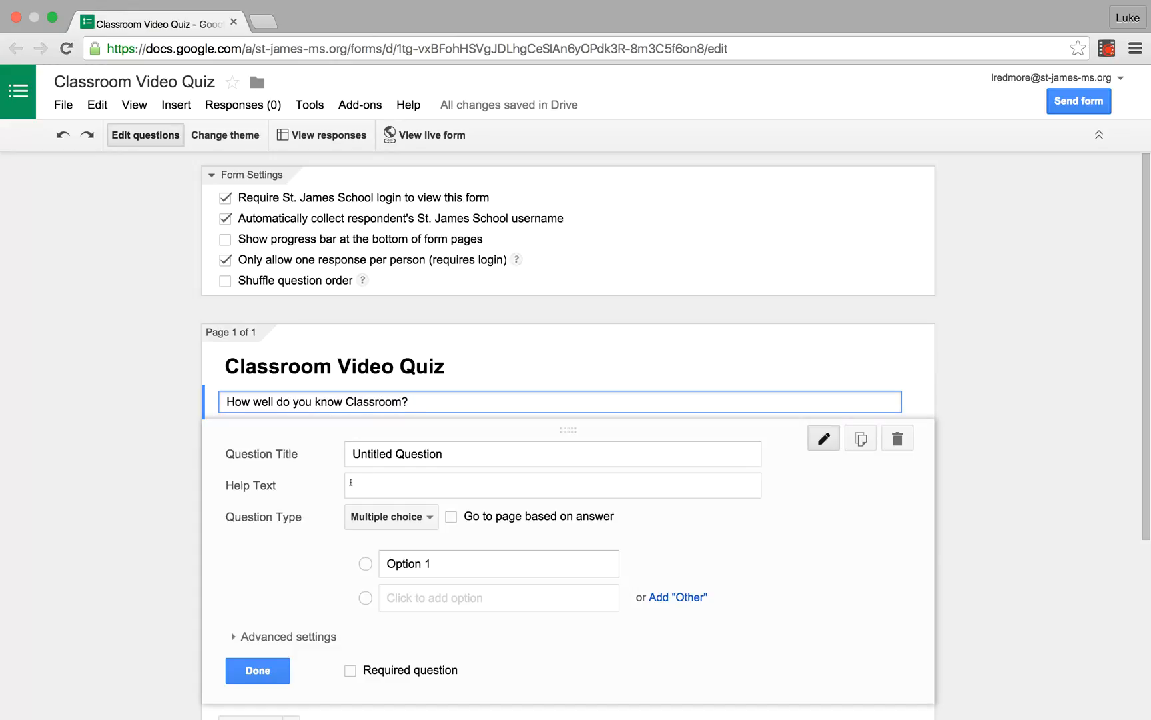
Step: Set the first question's title to "Teachers can only create and teach 1 class."
{"action": "double_click", "coordinate": [411, 453]}
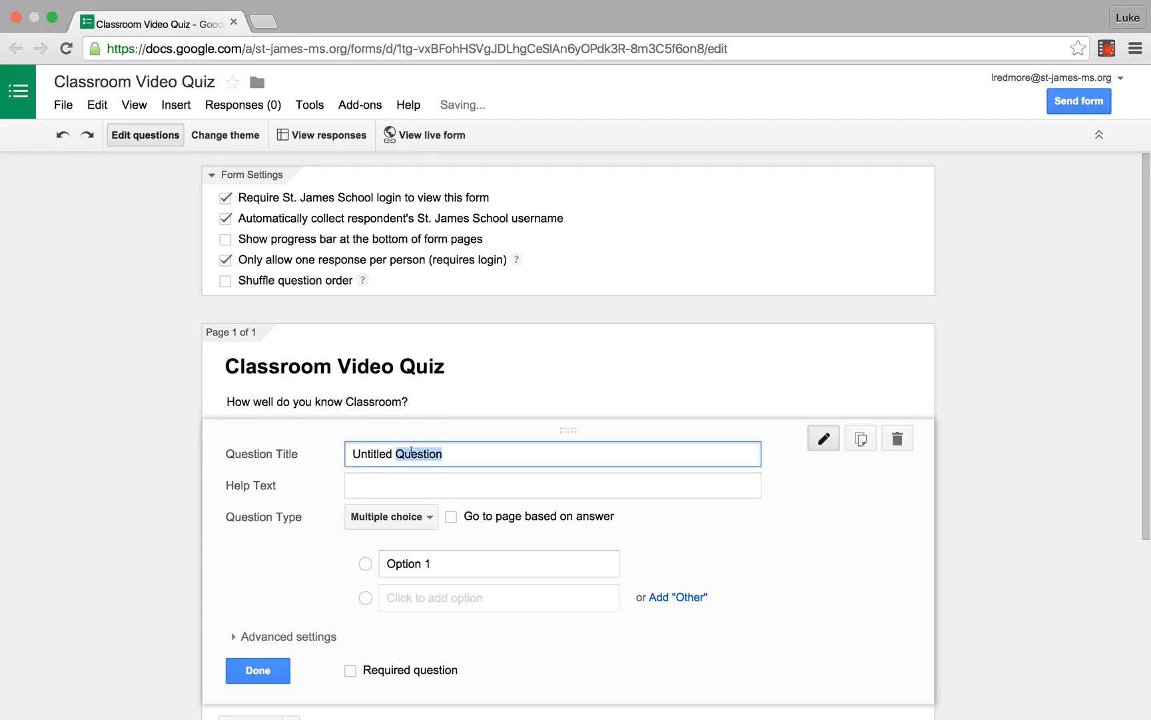
{"action": "triple_click", "coordinate": [411, 452]}
{"action": "type", "text": "Teac"}
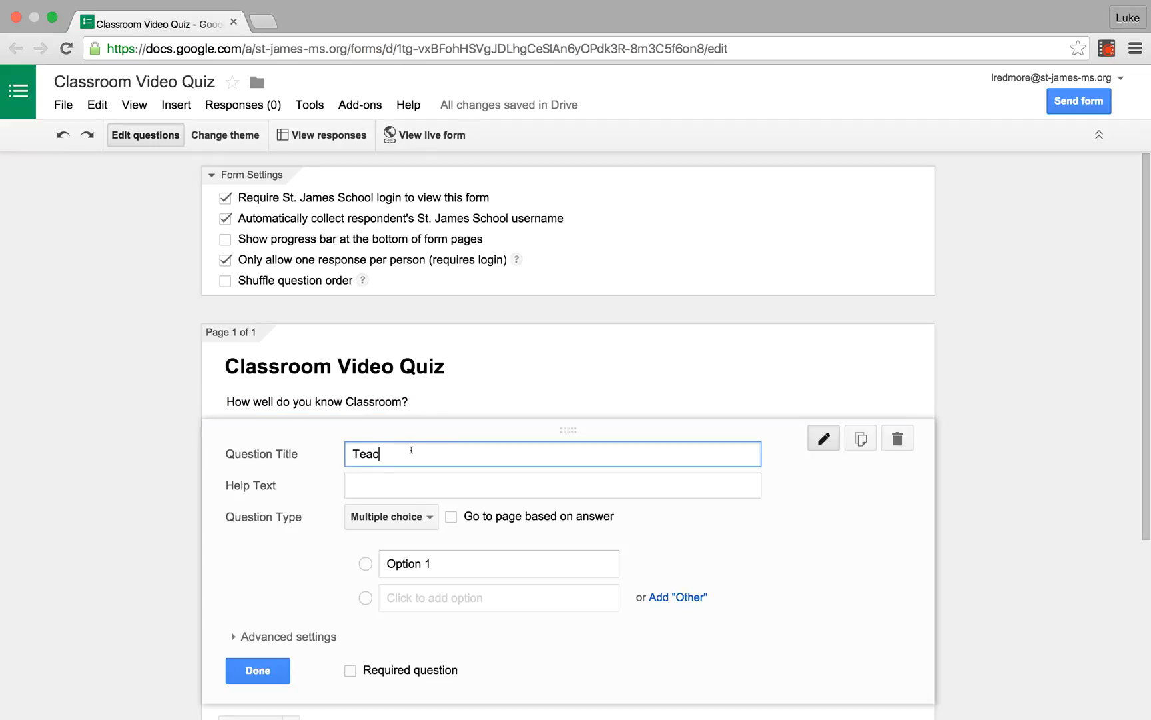
{"action": "type", "text": "hers can only create an"}
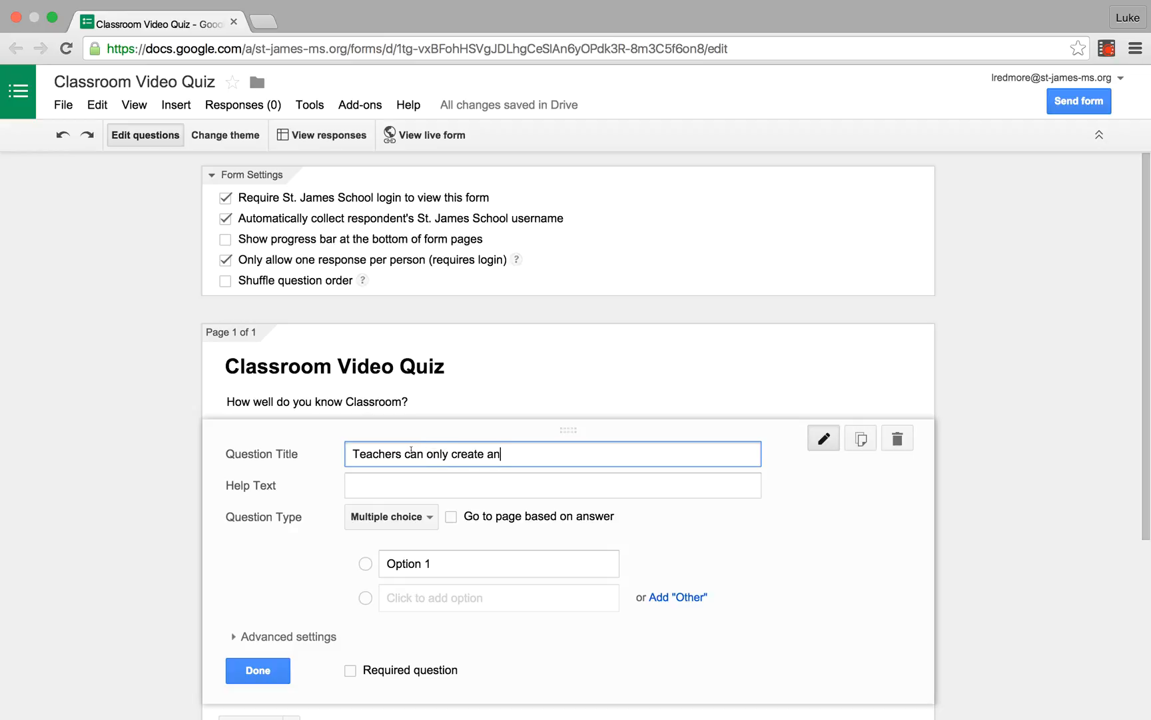
{"action": "type", "text": "d teach 1 class."}
Step: Give the first question the answer options True and False
{"action": "left_click", "coordinate": [409, 563]}
{"action": "type", "text": "True"}
{"action": "key", "text": "Return"}
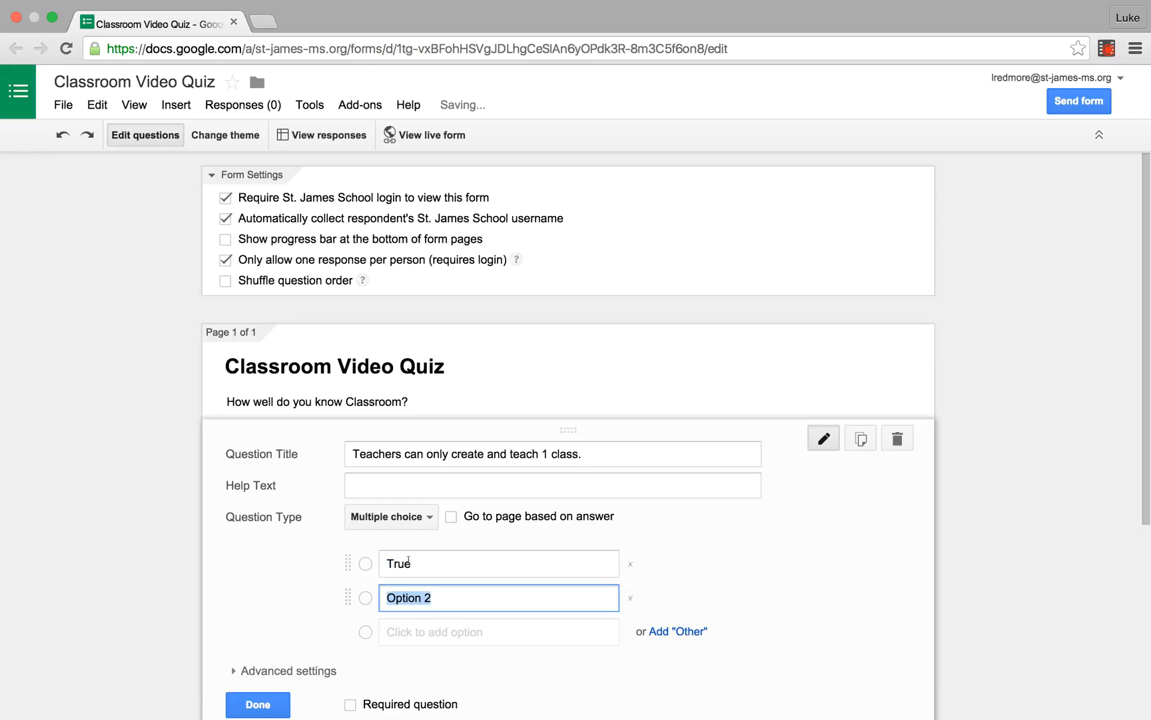
{"action": "type", "text": "Fla"}
{"action": "key", "text": "BackSpace"}
{"action": "key", "text": "BackSpace"}
{"action": "type", "text": "alse"}
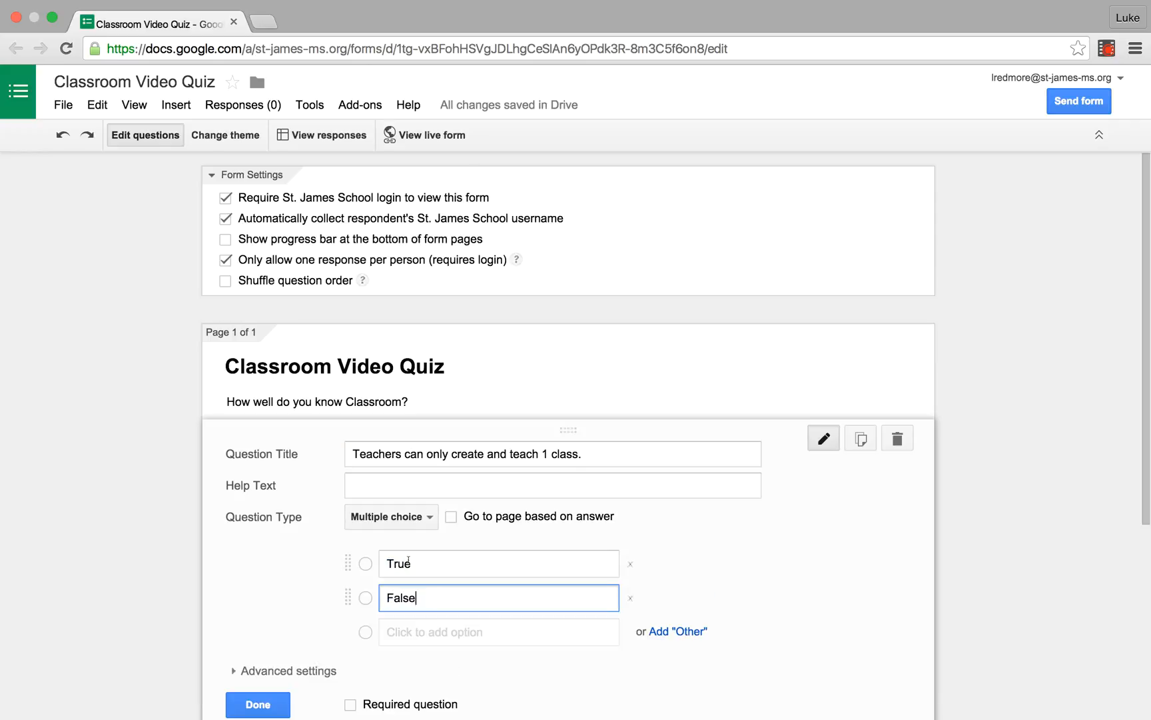
Step: Keep the first question's type as Multiple choice and make it a required question
{"action": "scroll", "coordinate": [473, 563], "scroll_direction": "down", "scroll_amount": 3}
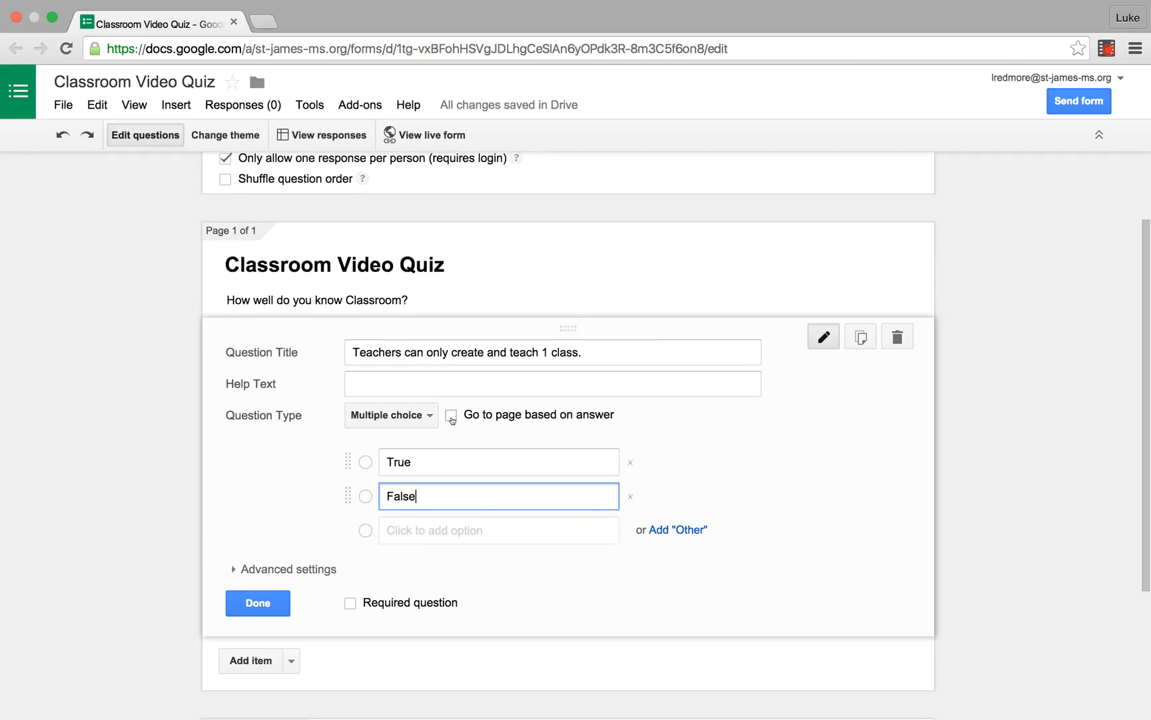
{"action": "left_click", "coordinate": [418, 415]}
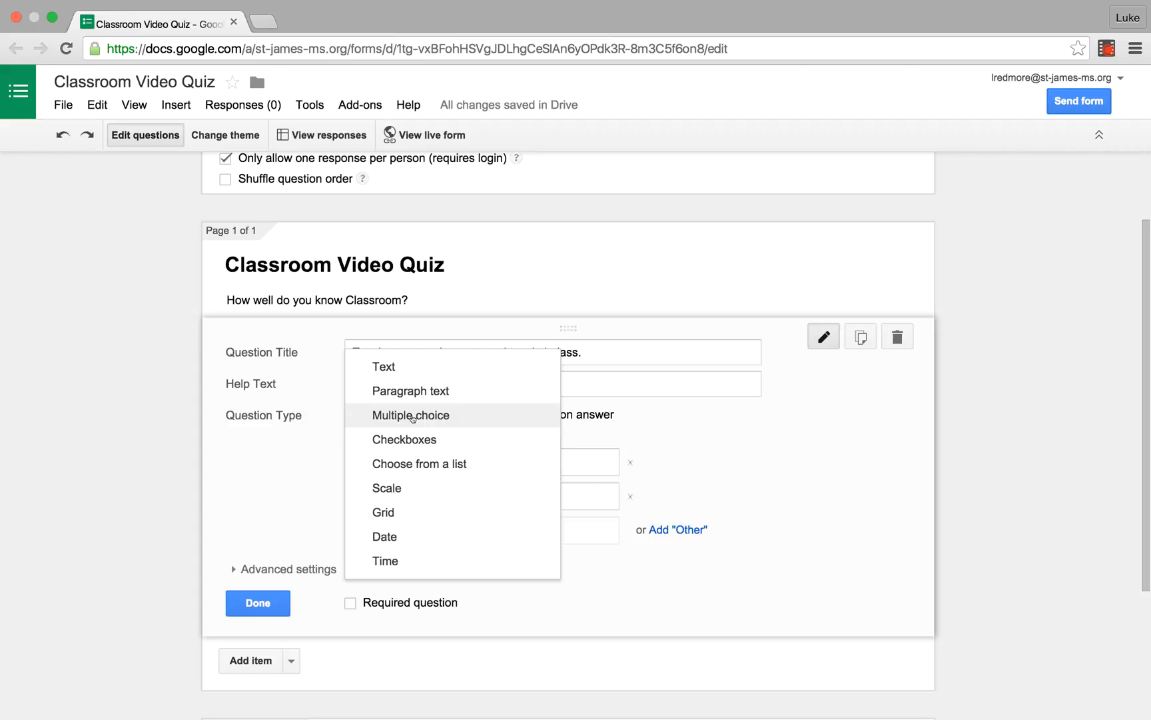
{"action": "left_click", "coordinate": [412, 418]}
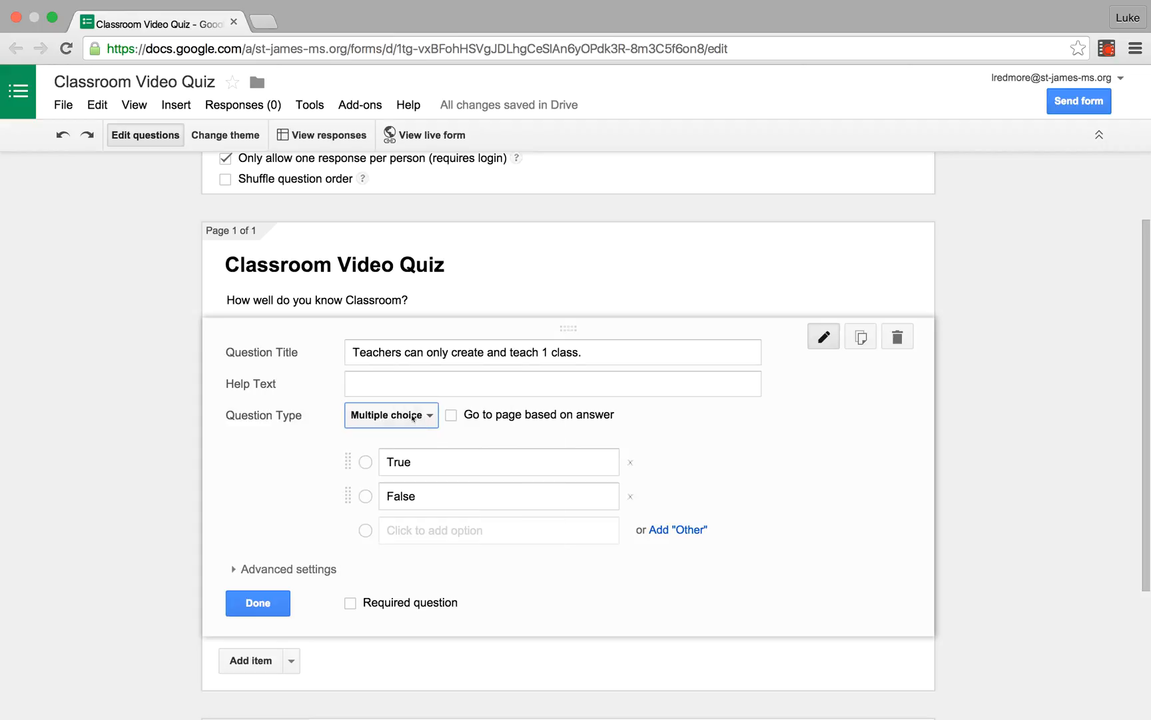
{"action": "left_click", "coordinate": [351, 604]}
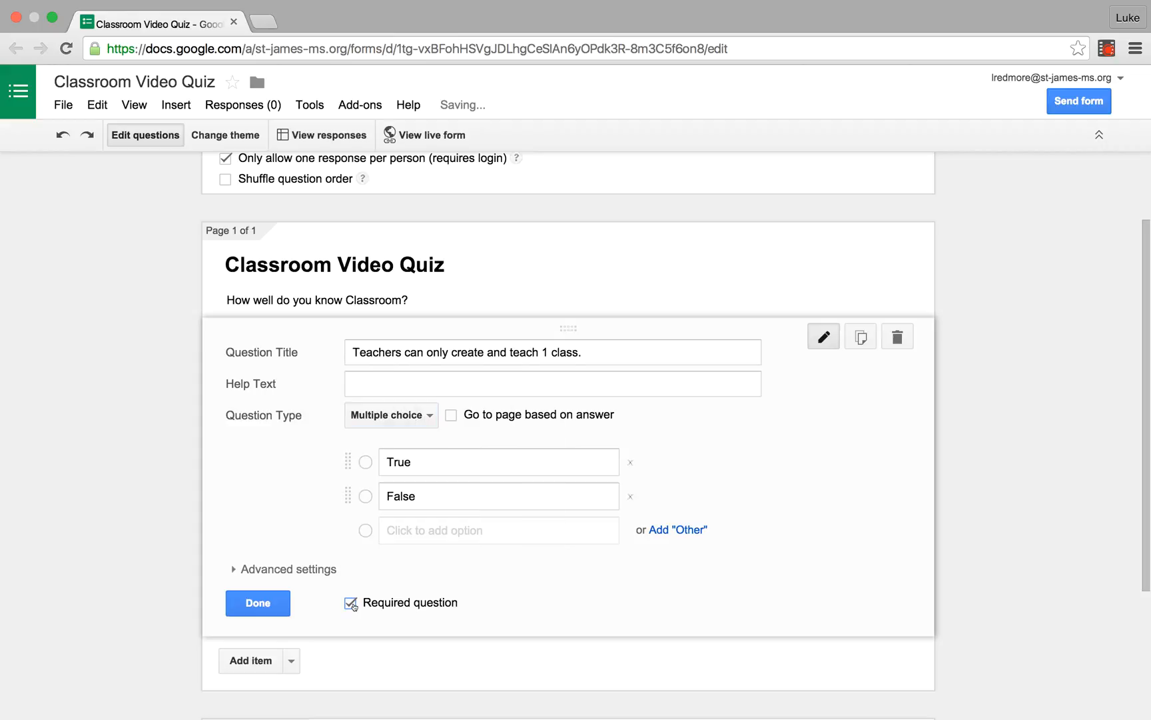
Step: Add a second question titled "An announcement contains a due date."
{"action": "left_click", "coordinate": [255, 661]}
{"action": "type", "text": "A"}
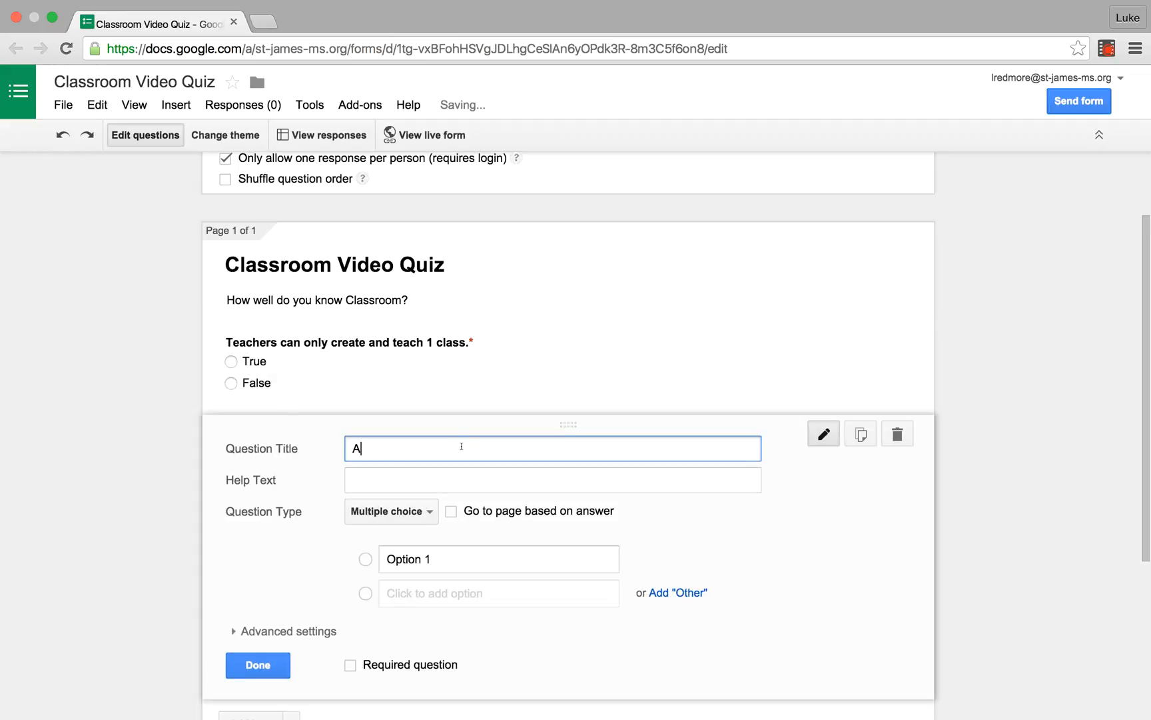
{"action": "type", "text": "n announce"}
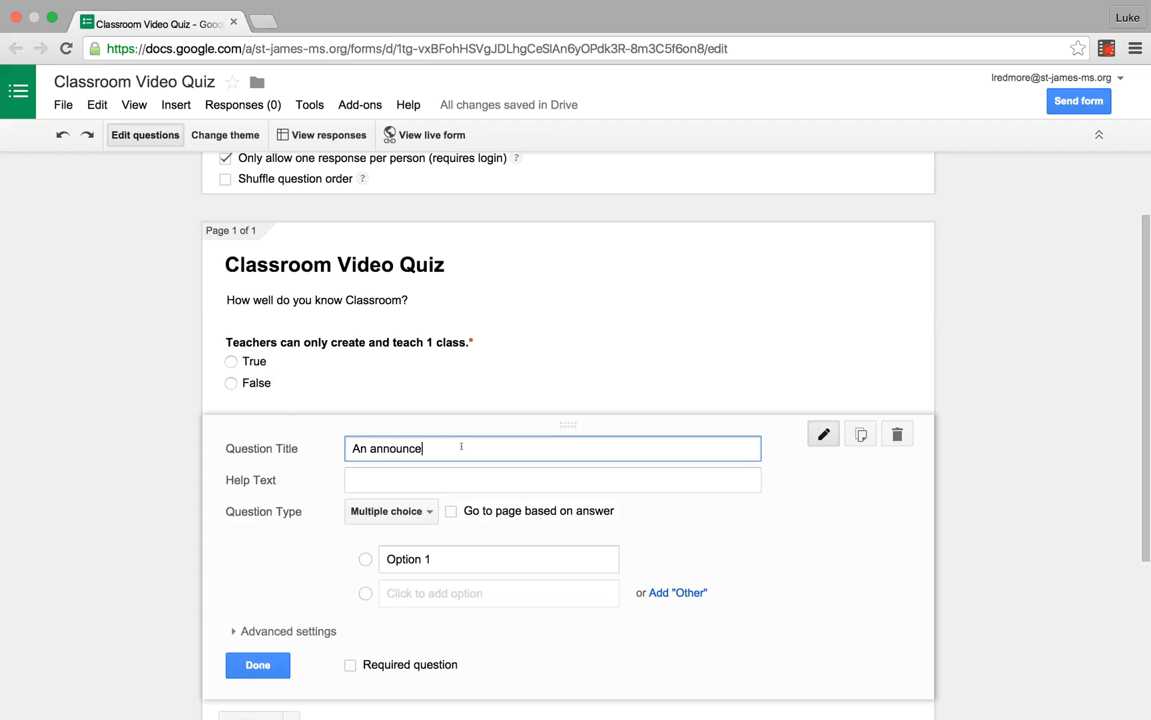
{"action": "type", "text": "ment contains a due date."}
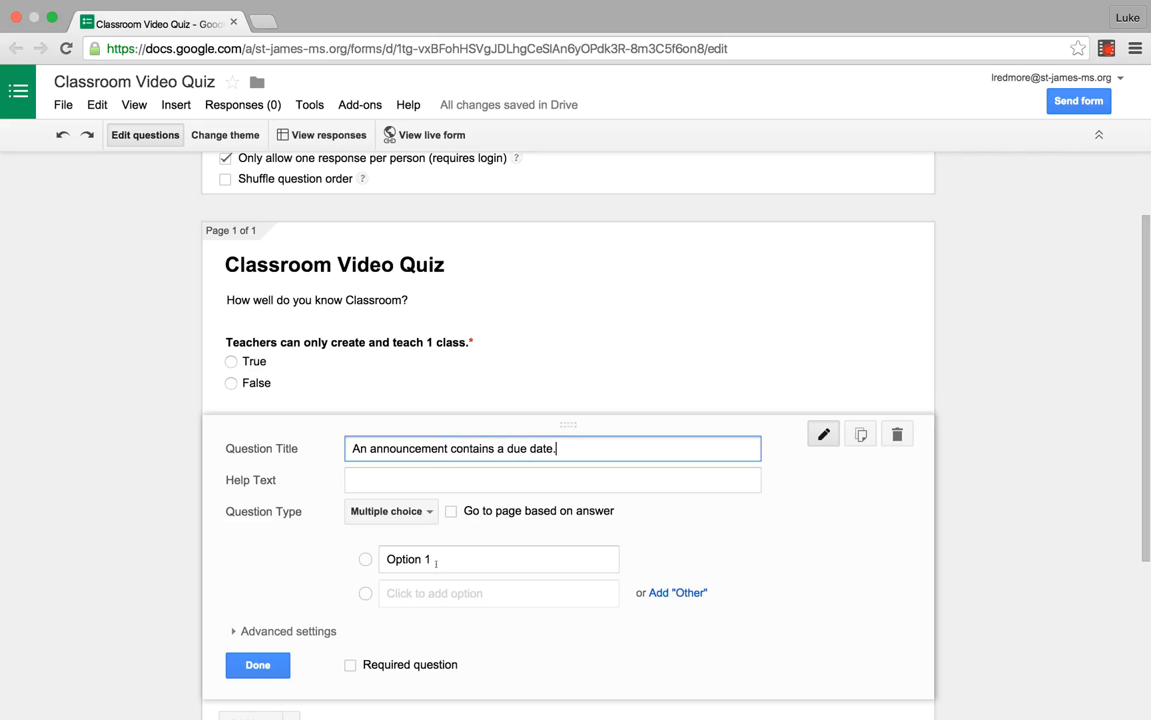
Step: Give the announcement question the answer options True and False and make it required
{"action": "left_click", "coordinate": [437, 564]}
{"action": "type", "text": "True"}
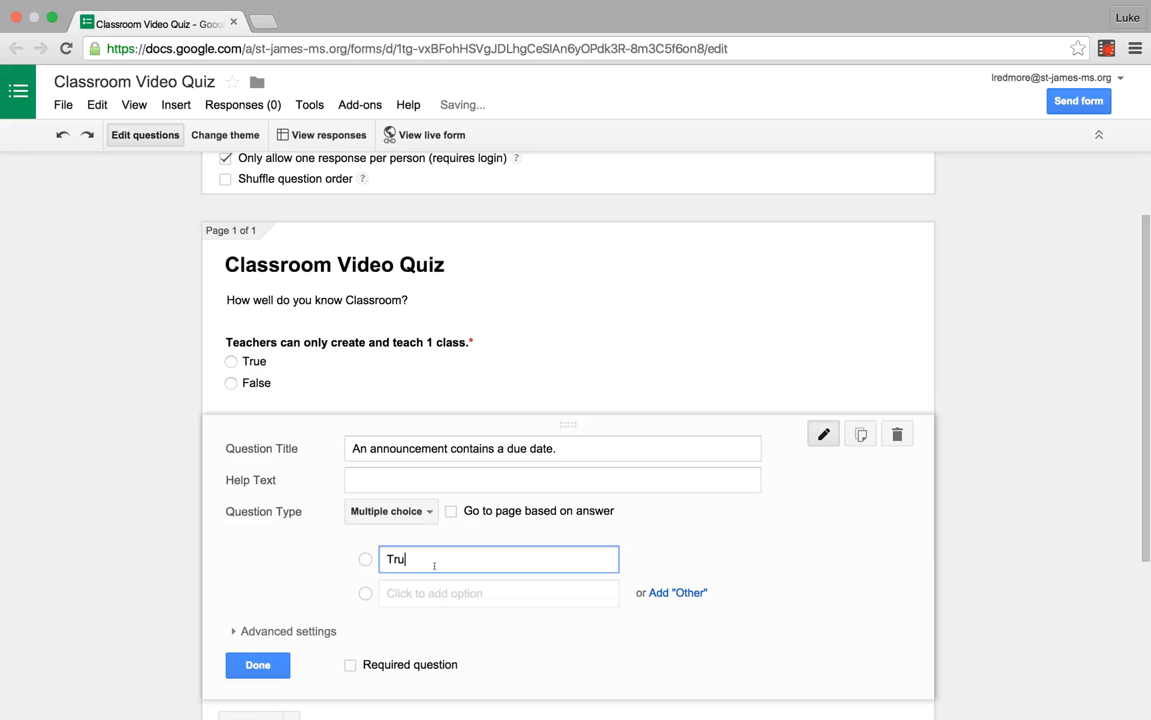
{"action": "key", "text": "Return"}
{"action": "type", "text": "False"}
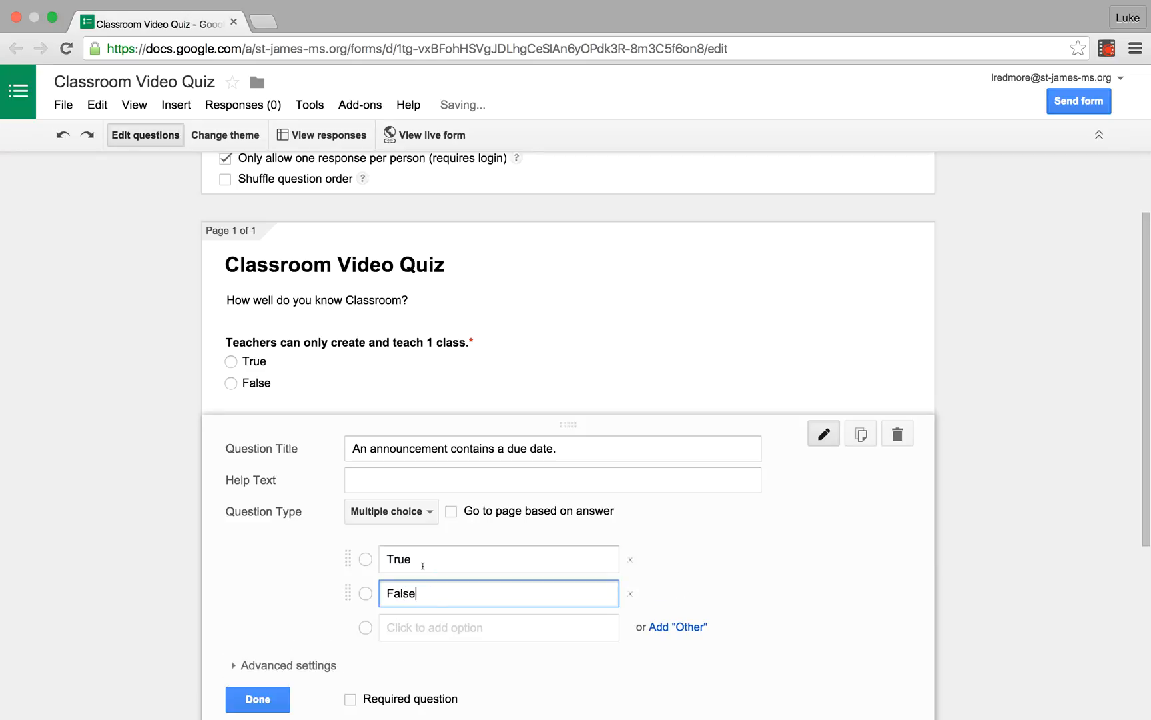
{"action": "scroll", "coordinate": [357, 570], "scroll_direction": "down", "scroll_amount": 3}
{"action": "left_click", "coordinate": [350, 611]}
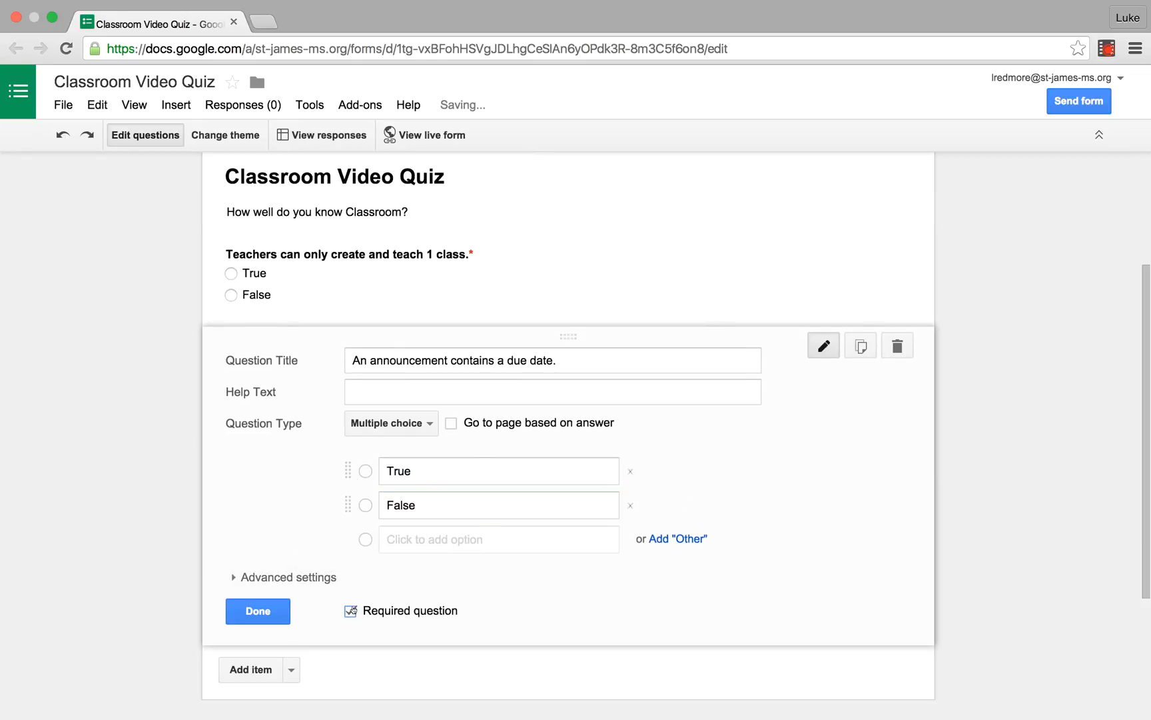
Step: Add a third question titled "An assignment contains a due date."
{"action": "left_click", "coordinate": [253, 674]}
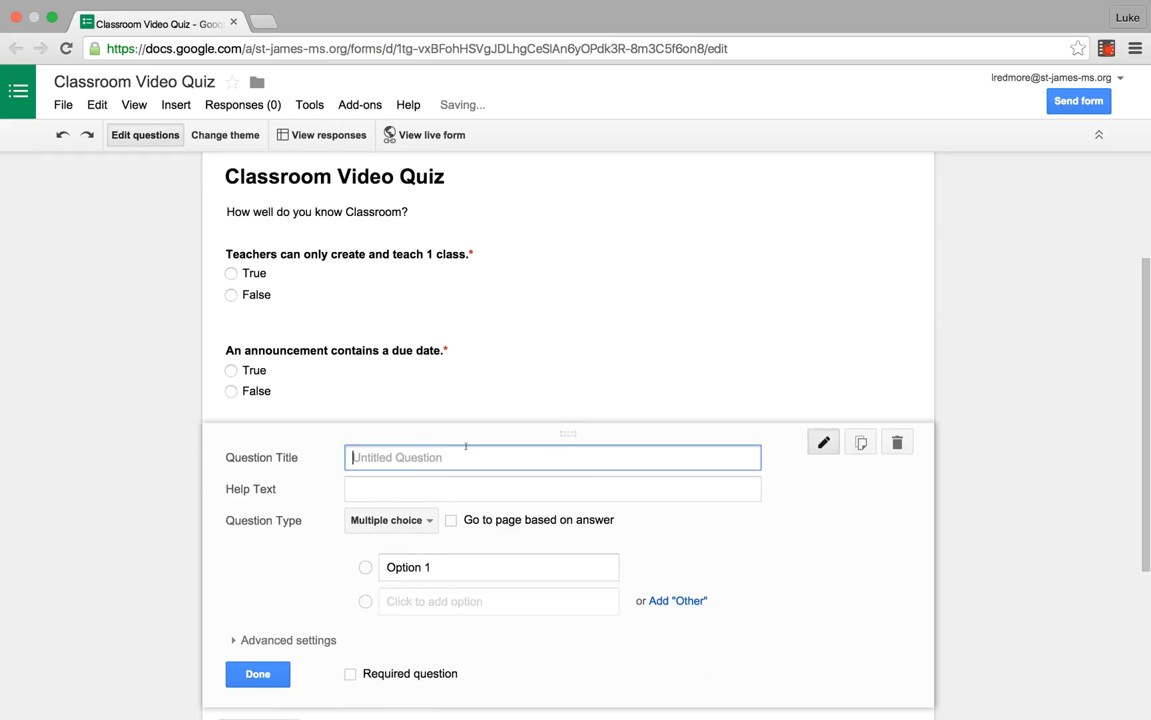
{"action": "type", "text": "An a"}
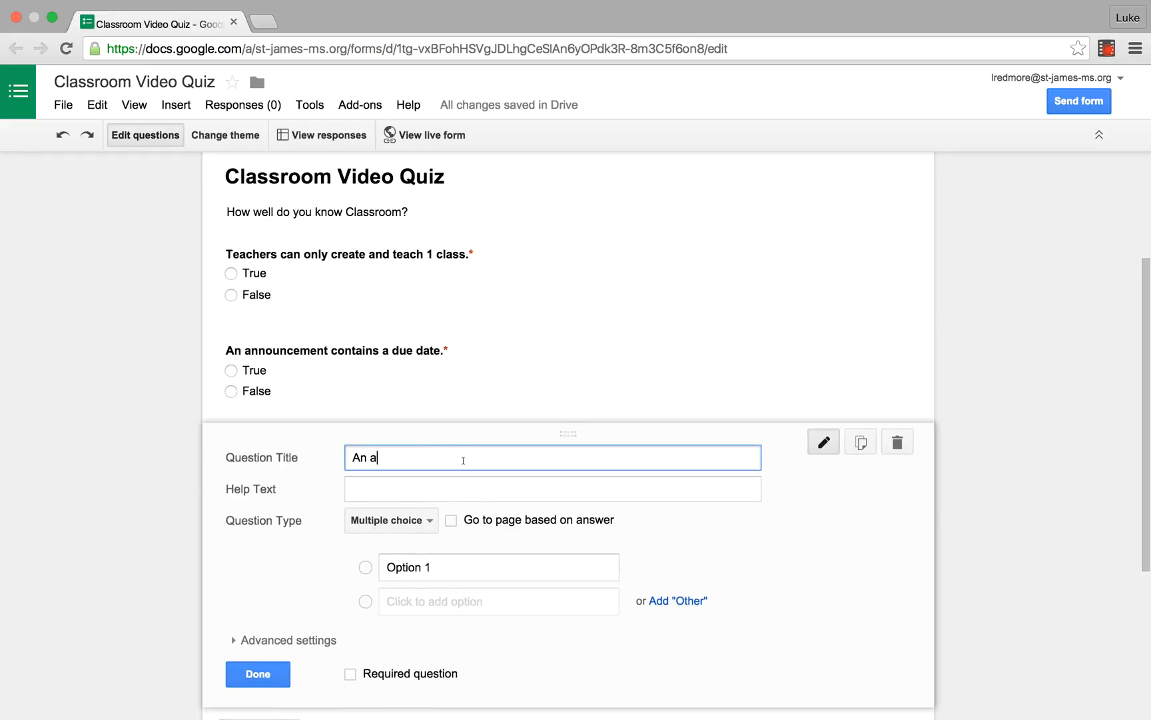
{"action": "type", "text": "ssignment contains a "}
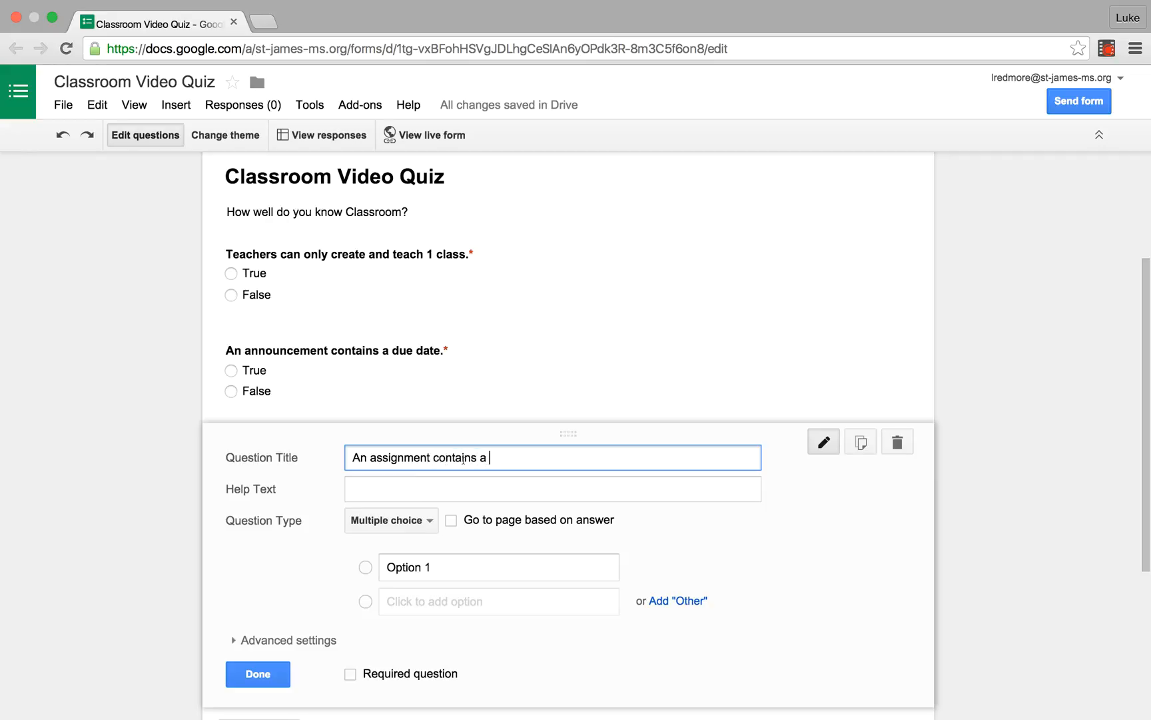
{"action": "type", "text": "due date."}
Step: Give the assignment question the answer options True and False
{"action": "left_click", "coordinate": [414, 565]}
{"action": "type", "text": "Tu"}
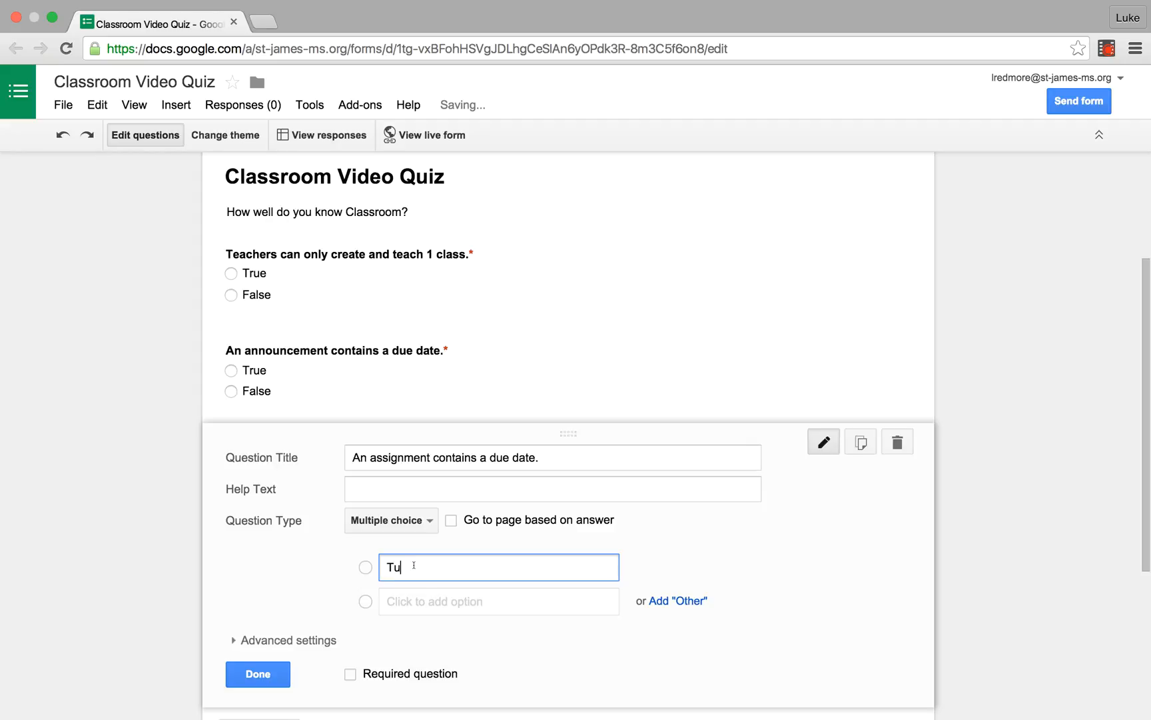
{"action": "key", "text": "BackSpace"}
{"action": "type", "text": "r"}
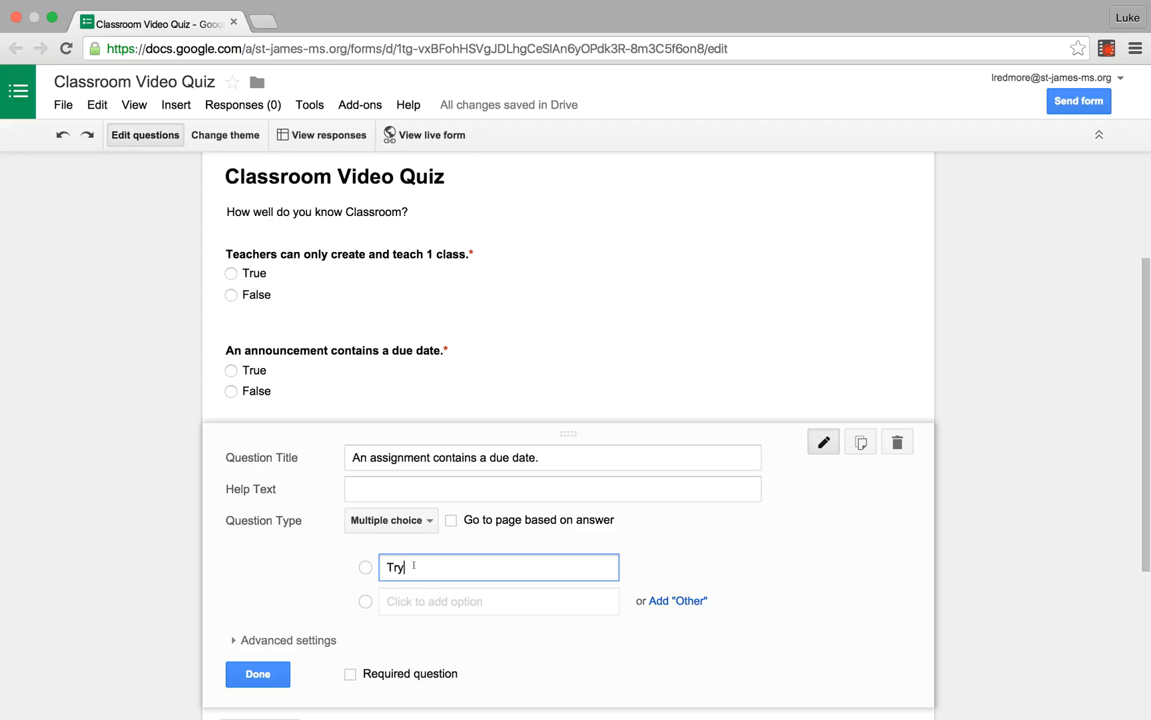
{"action": "type", "text": "ue"}
{"action": "key", "text": "Return"}
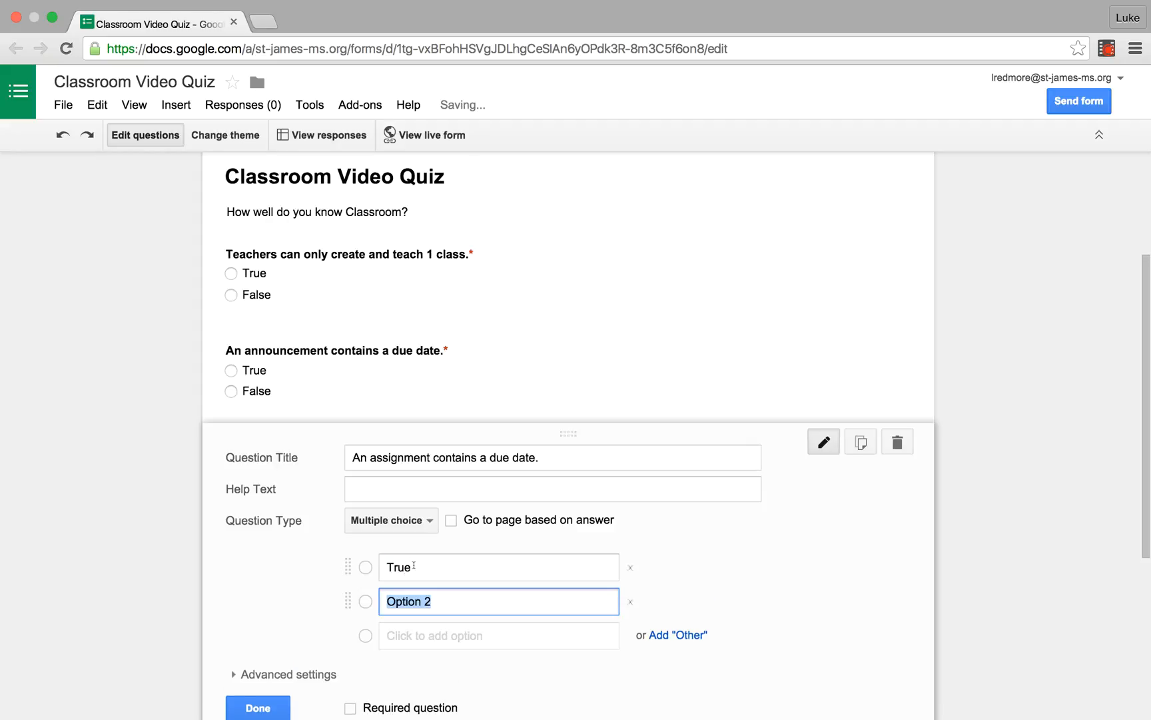
{"action": "type", "text": "False"}
Step: Make the assignment question required and add a new blank multiple-choice question below it
{"action": "scroll", "coordinate": [483, 585], "scroll_direction": "down", "scroll_amount": 2}
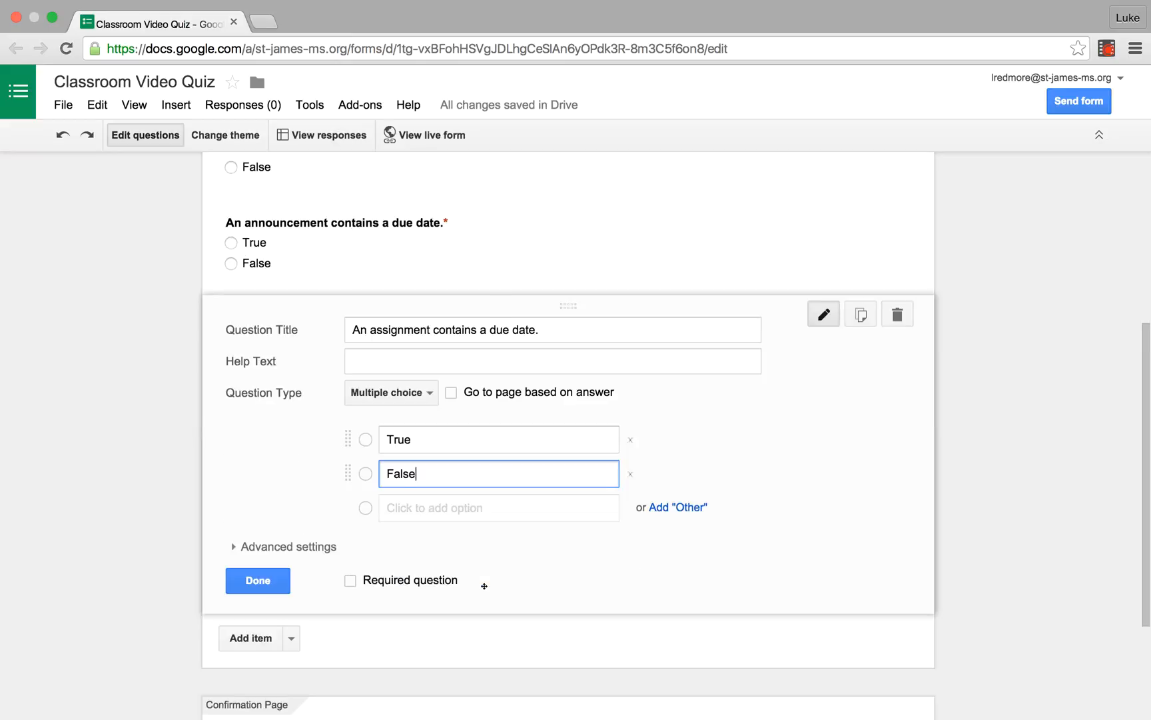
{"action": "left_click", "coordinate": [377, 582]}
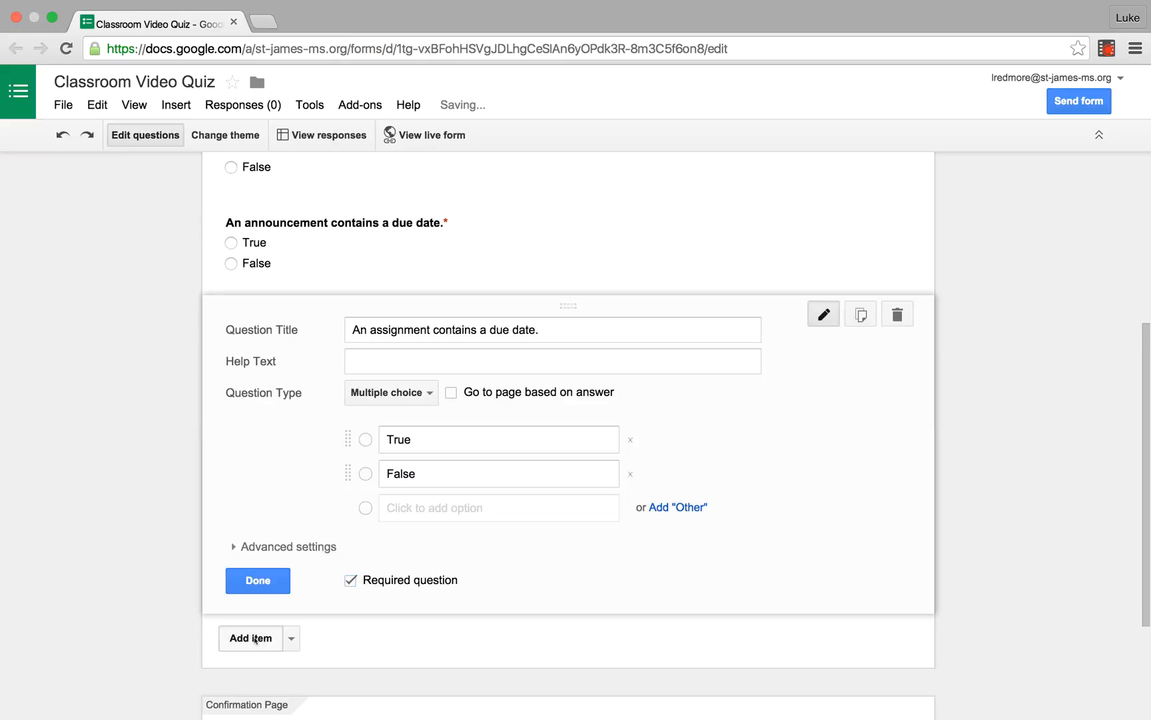
{"action": "left_click", "coordinate": [252, 637]}
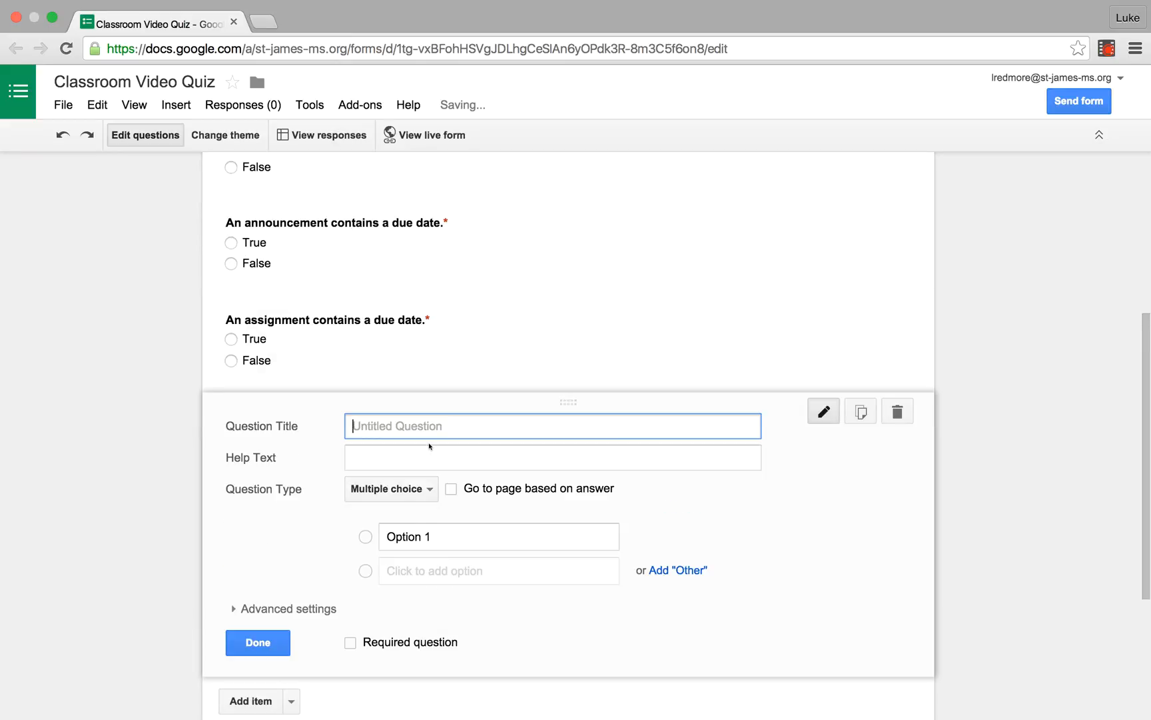
Step: Title the new blank question "A students work would be stored in?"
{"action": "type", "text": "A student"}
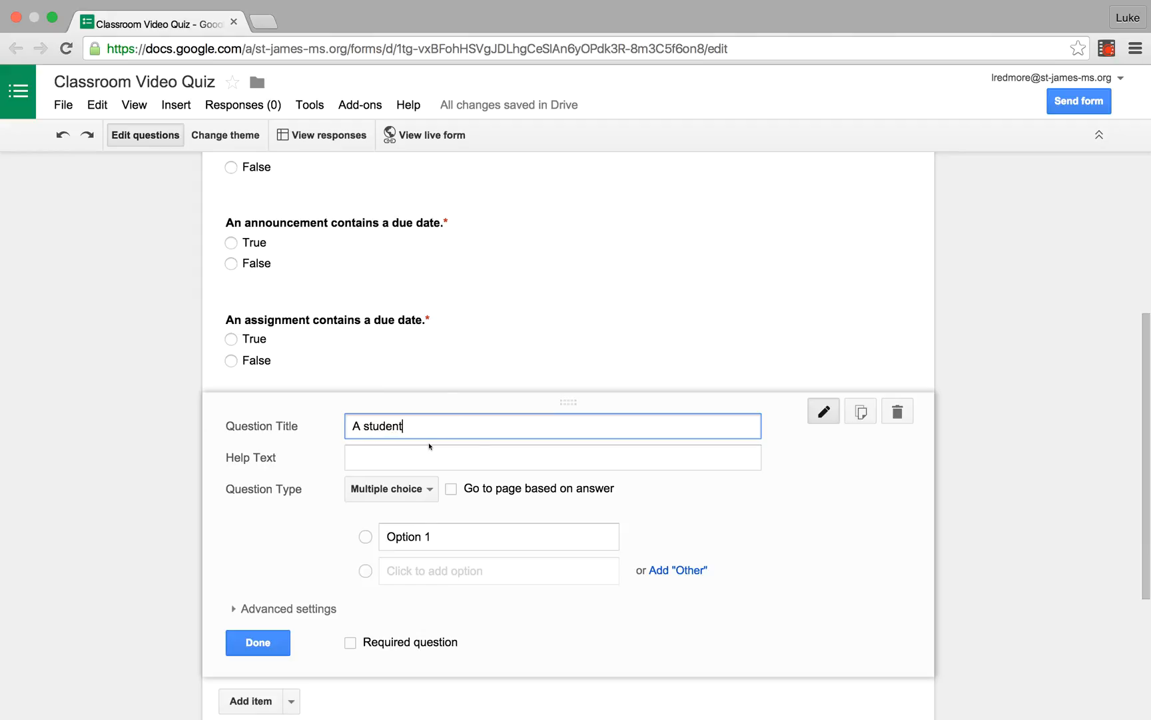
{"action": "type", "text": "s work would be sto"}
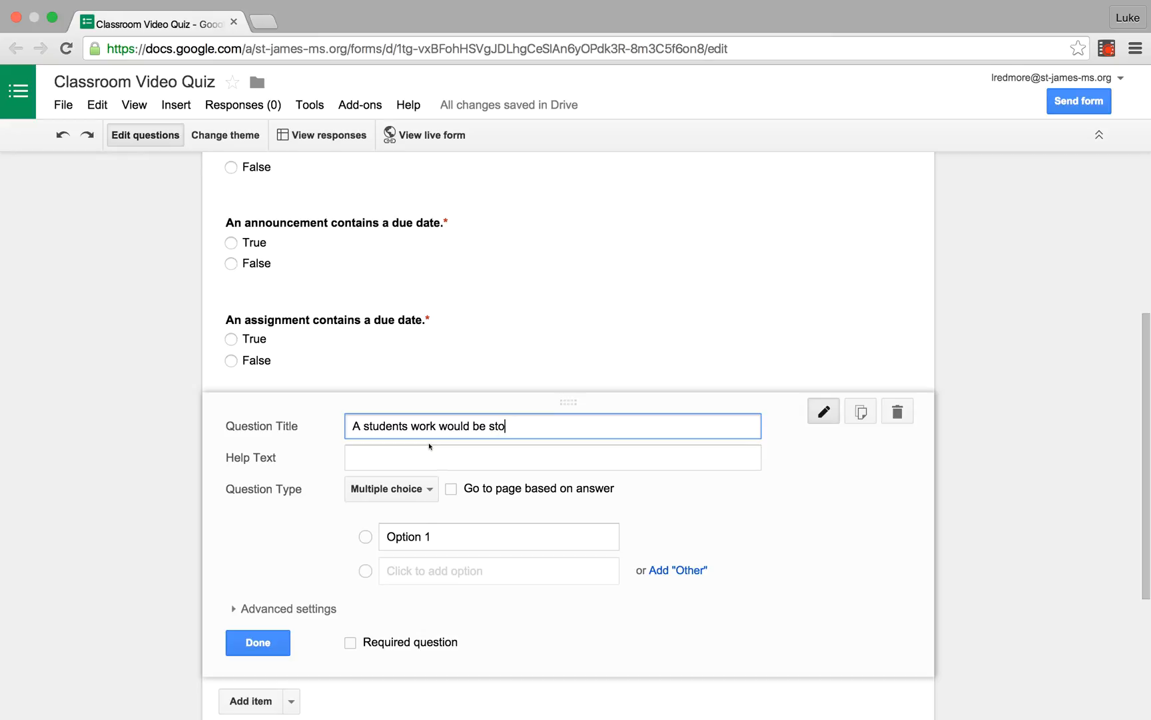
{"action": "type", "text": "red in?"}
Step: Enter "Google Drive" and "A flash drive" as the first two answer options of the student work question
{"action": "left_click", "coordinate": [433, 537]}
{"action": "type", "text": "Goo"}
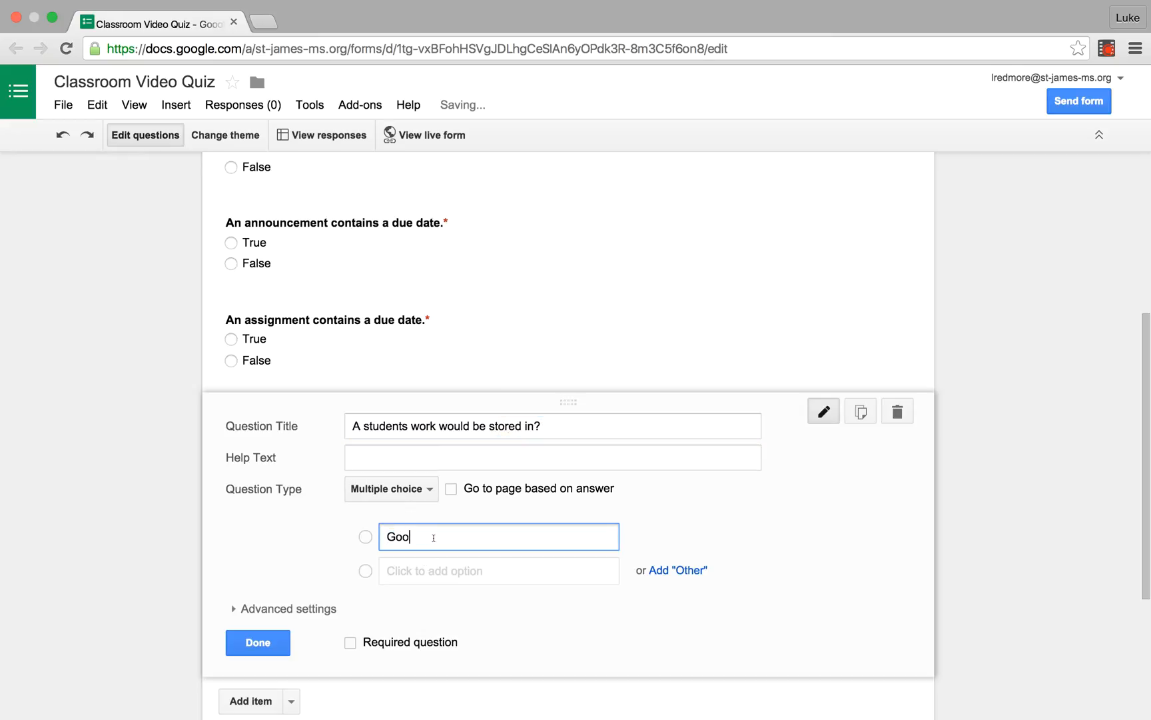
{"action": "type", "text": "gle Drive"}
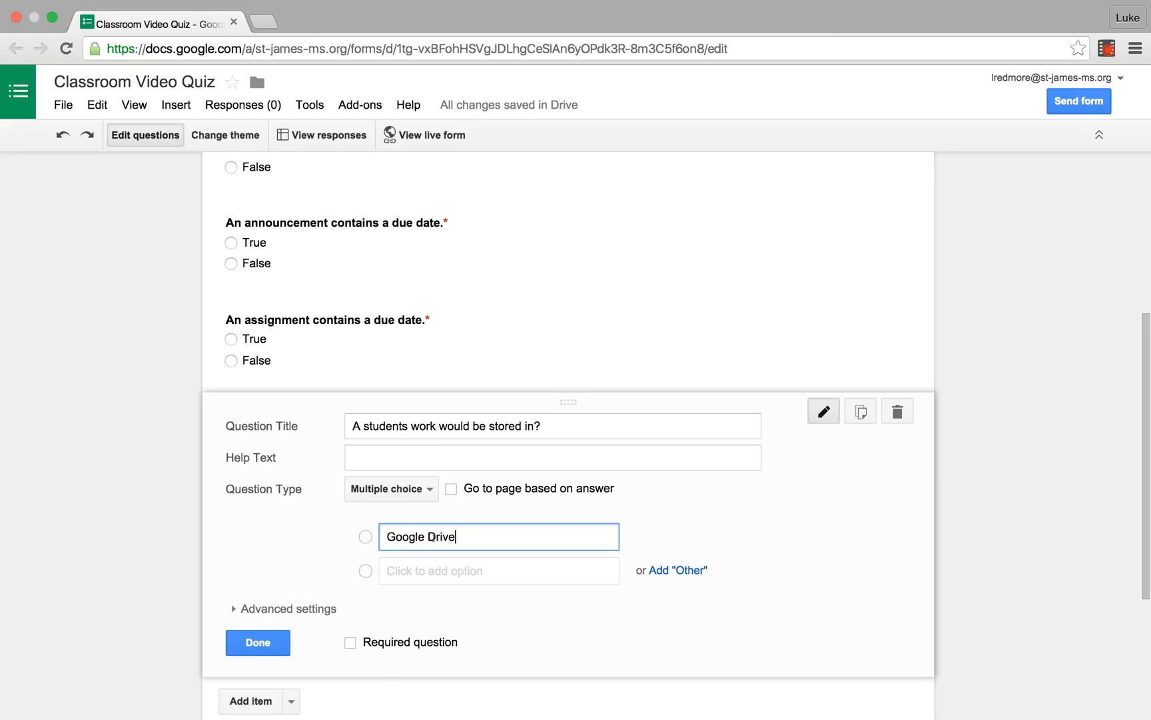
{"action": "key", "text": "Return"}
{"action": "type", "text": "A flash drive"}
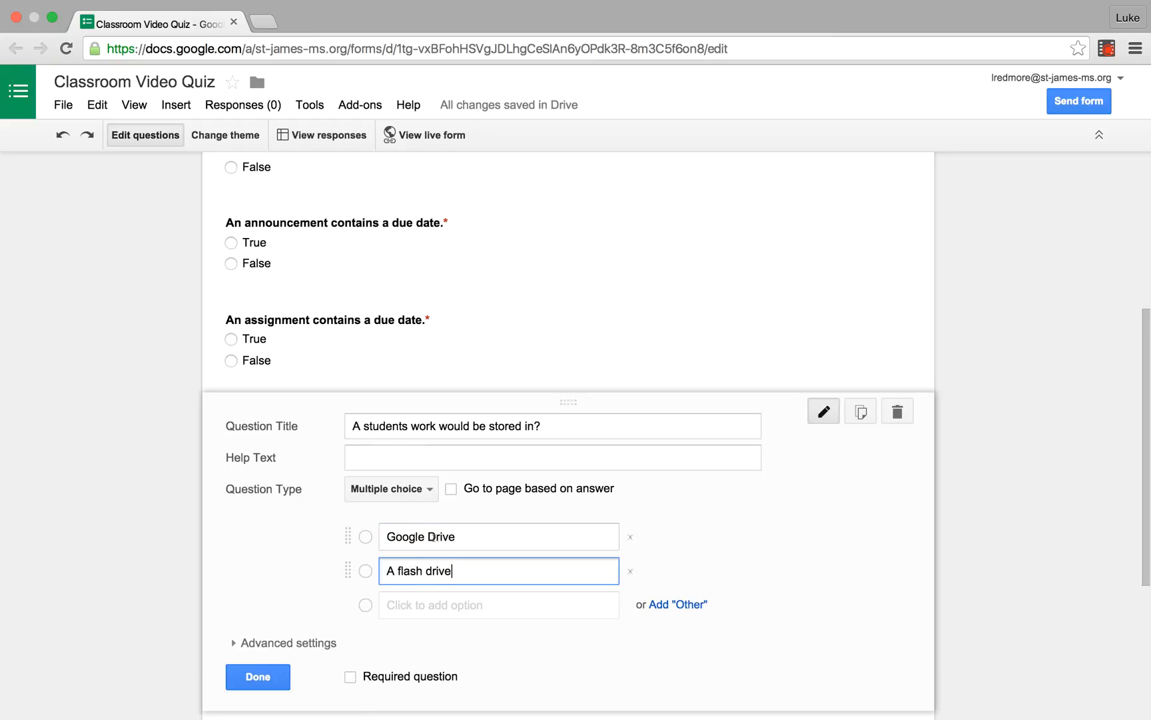
Step: Add "A notebook" and "The principal's office" as the third and fourth answer options of the student work question
{"action": "key", "text": "Return"}
{"action": "type", "text": "A"}
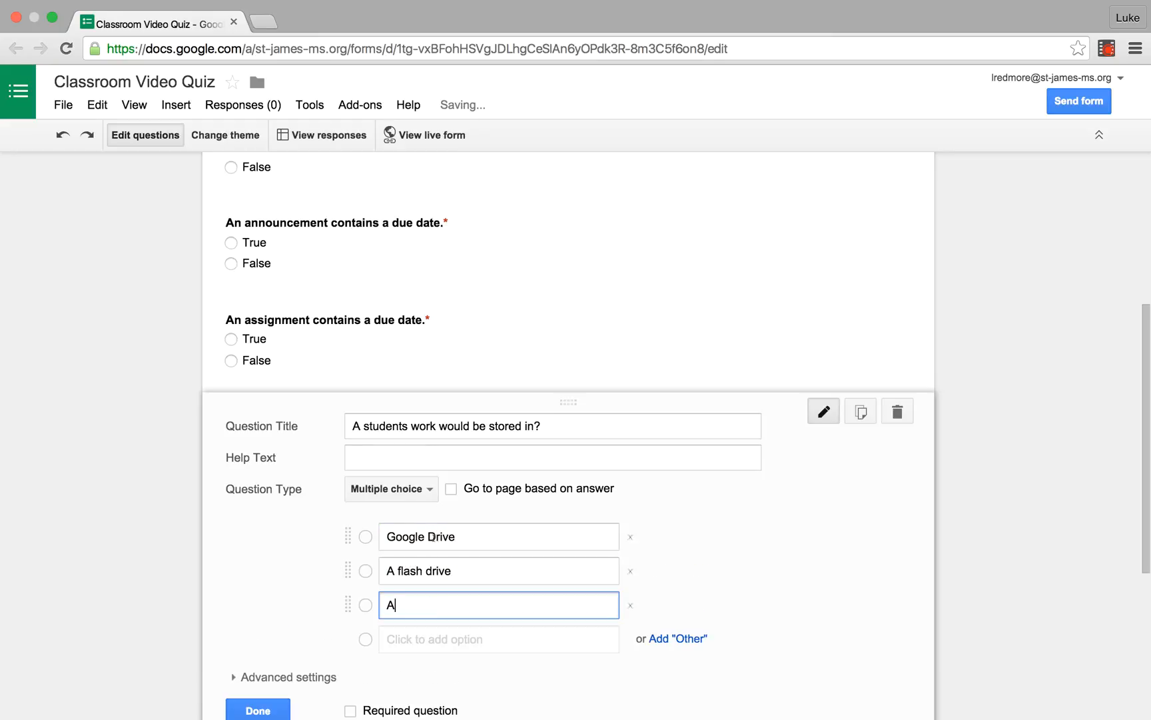
{"action": "type", "text": " notebook"}
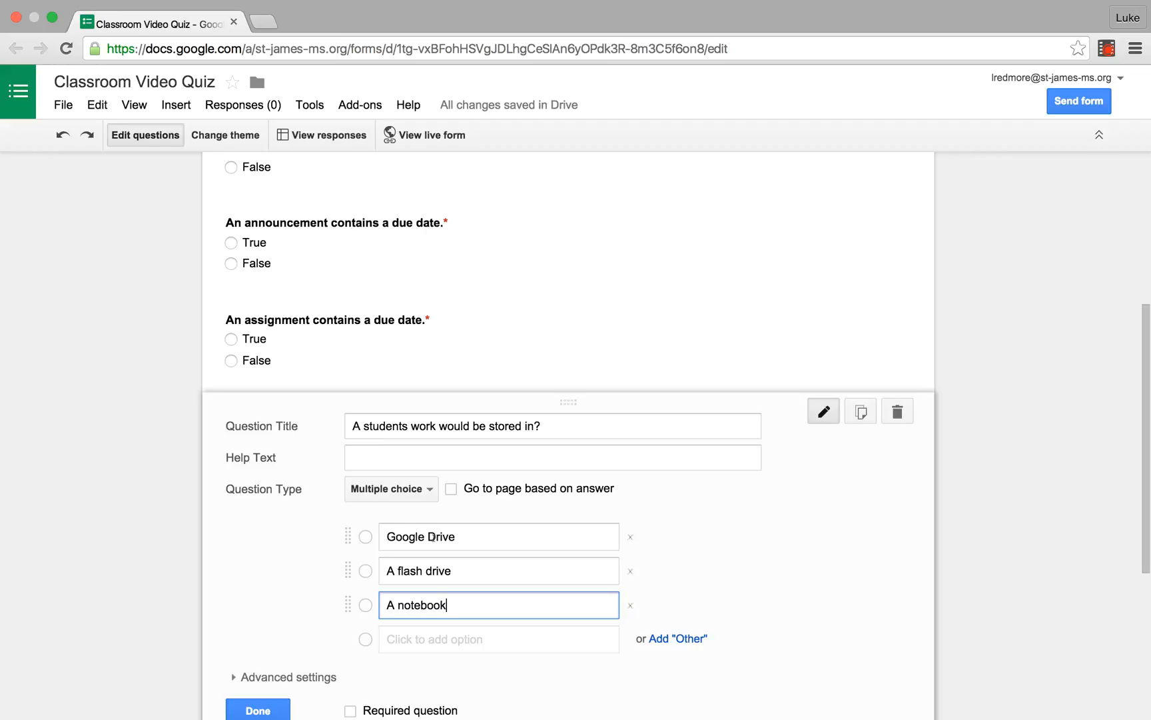
{"action": "key", "text": "Return"}
{"action": "type", "text": "The "}
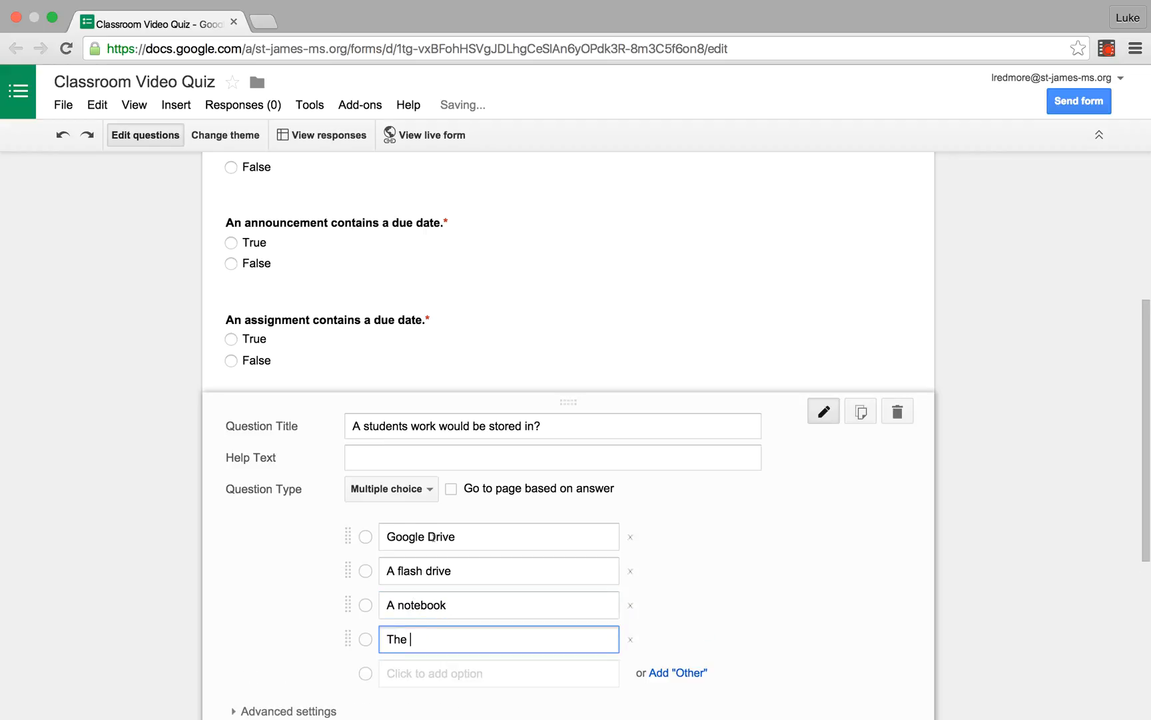
{"action": "type", "text": "principa"}
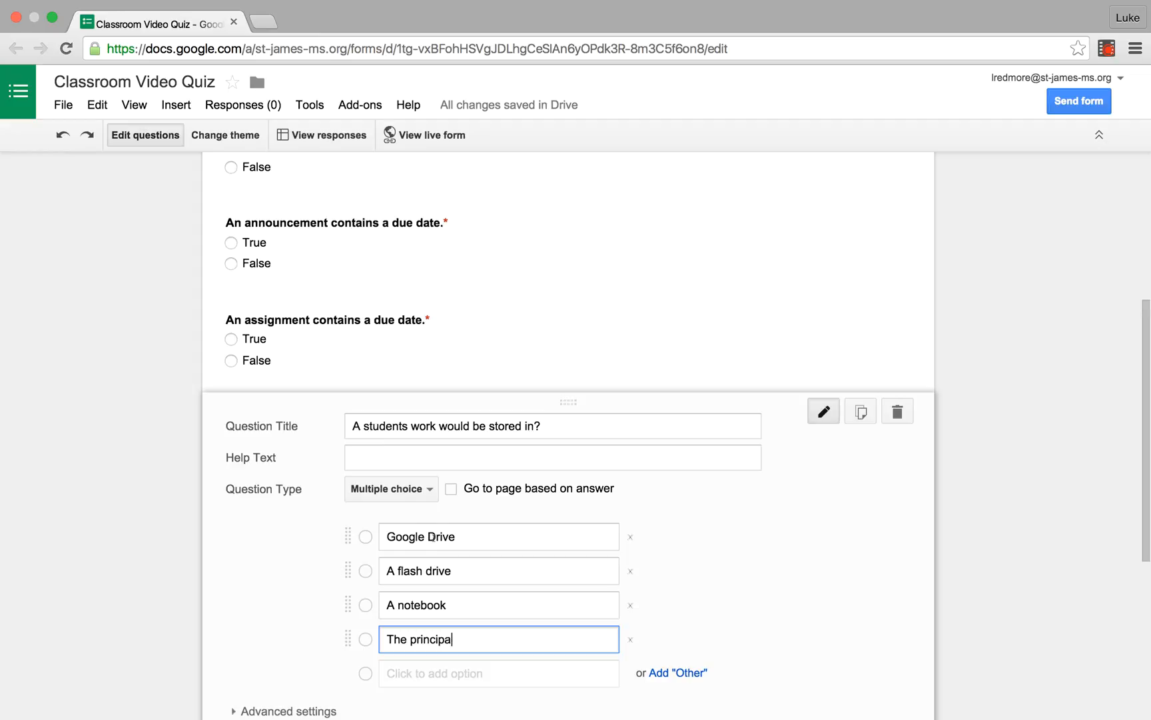
{"action": "type", "text": "l's office"}
Step: Shuffle the option order of the student work question and make the question required
{"action": "scroll", "coordinate": [461, 528], "scroll_direction": "down", "scroll_amount": 3}
{"action": "left_click", "coordinate": [345, 550]}
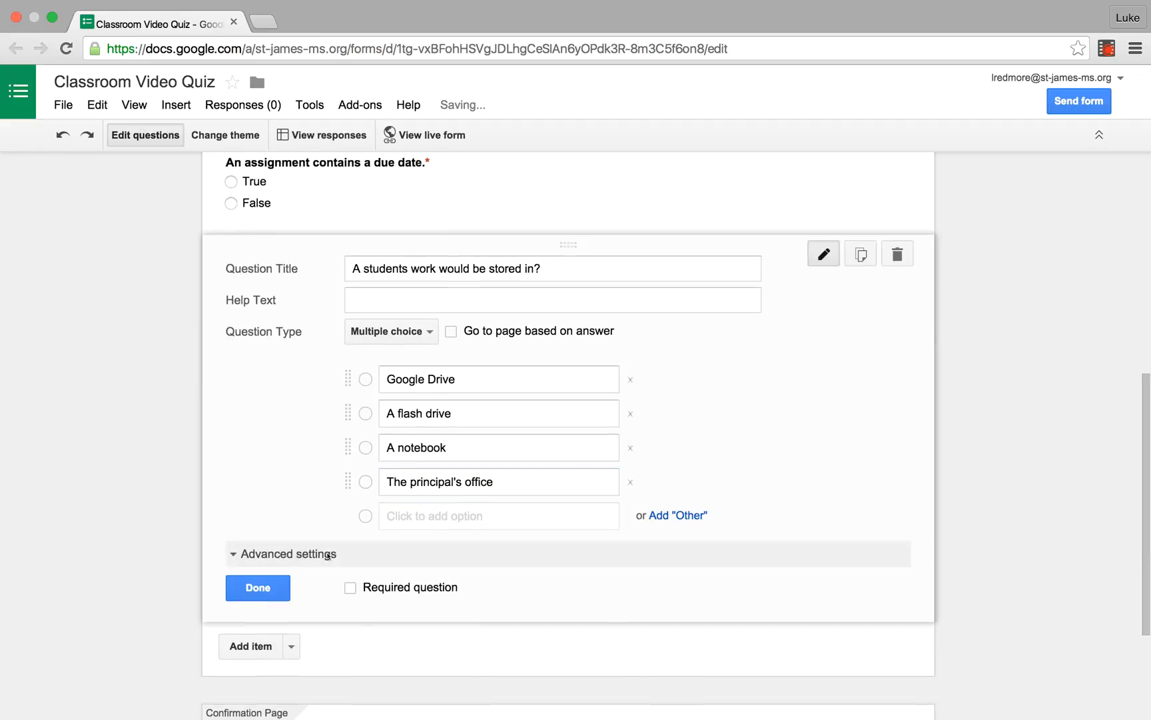
{"action": "left_click", "coordinate": [246, 587]}
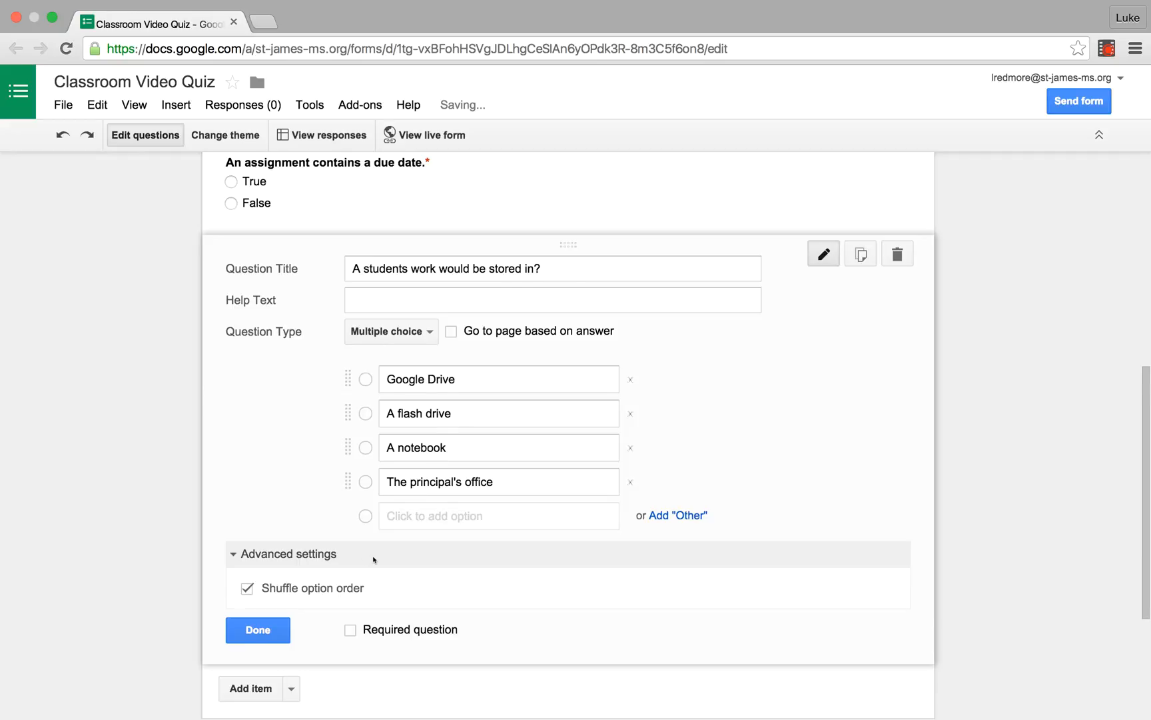
{"action": "scroll", "coordinate": [374, 560], "scroll_direction": "down", "scroll_amount": 1}
{"action": "left_click", "coordinate": [350, 629]}
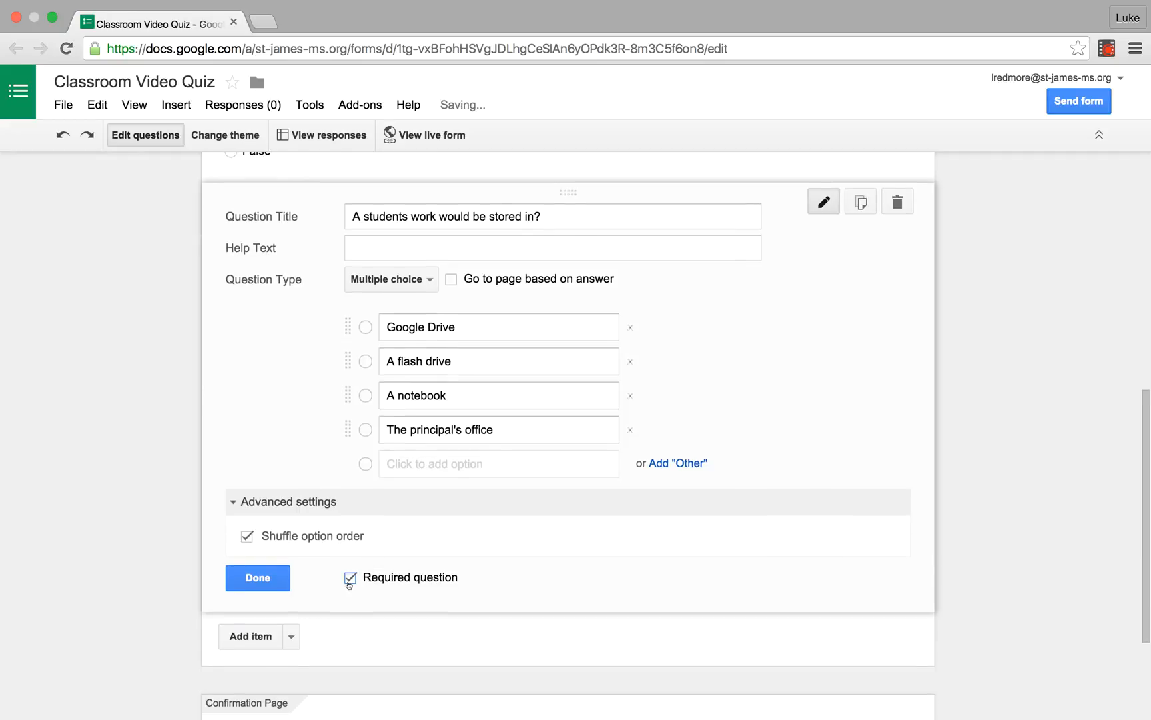
Step: Add a fifth question titled "How would a student join a class?"
{"action": "left_click", "coordinate": [250, 636]}
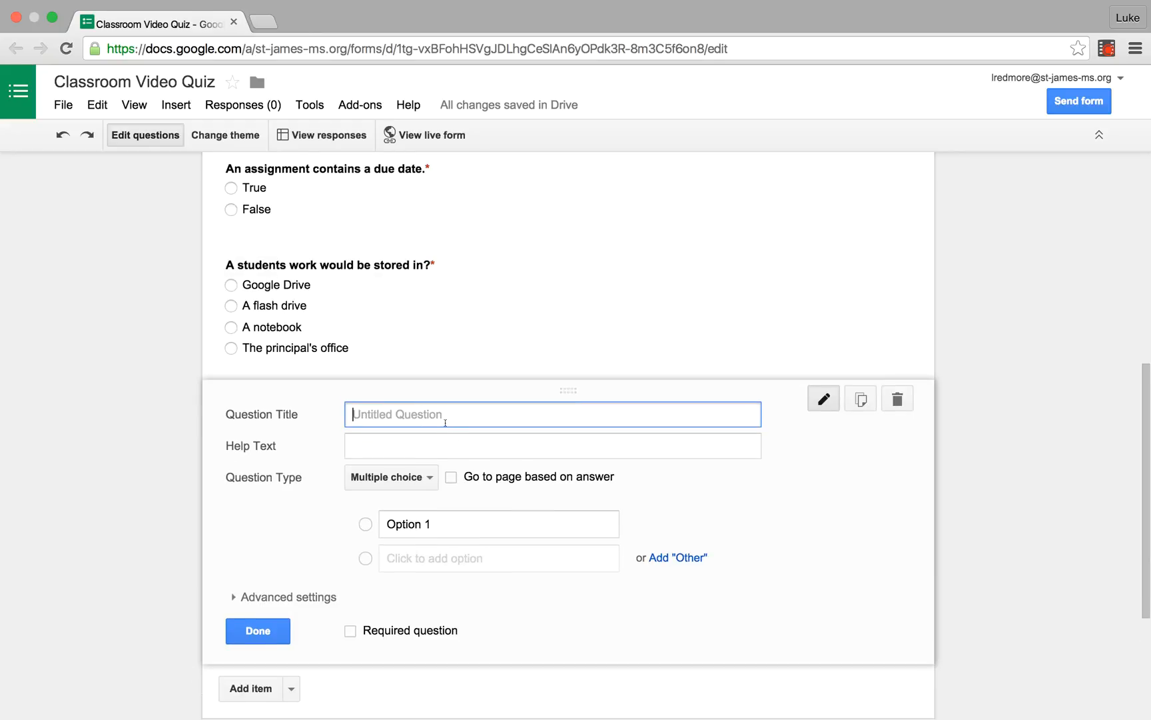
{"action": "type", "text": "How would a student join a c"}
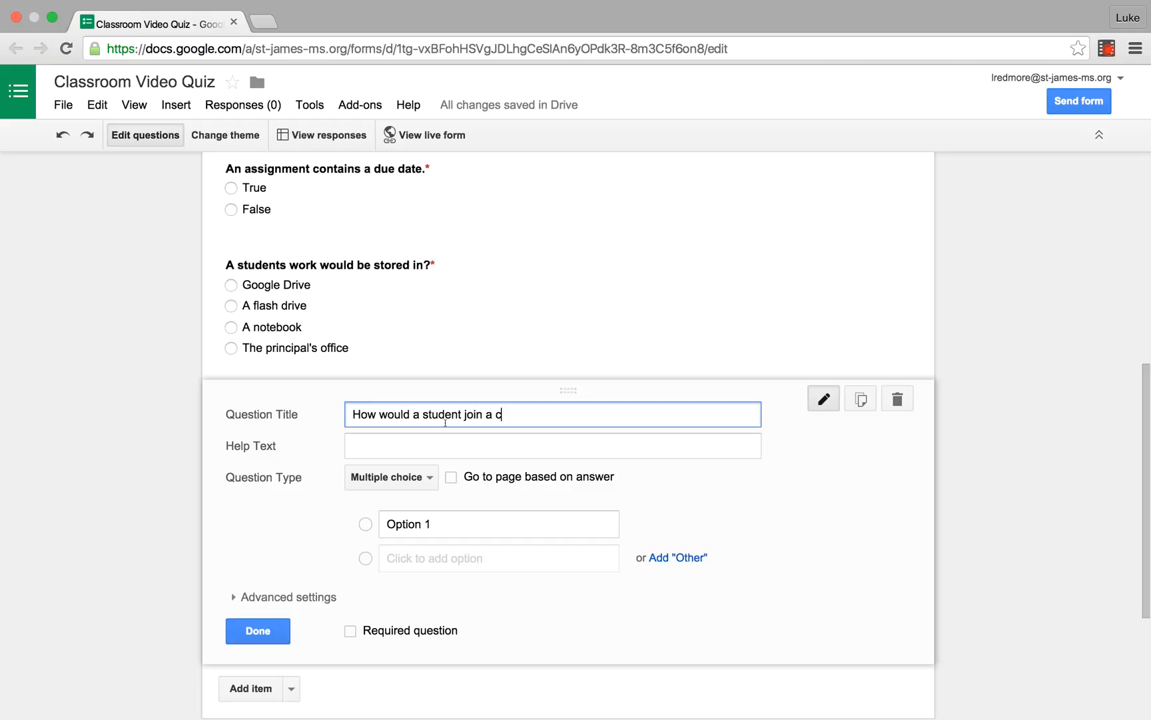
{"action": "type", "text": "lass?"}
Step: Give the join-a-class question the help text "Select all that apply" and change its type to Checkboxes
{"action": "left_click", "coordinate": [429, 448]}
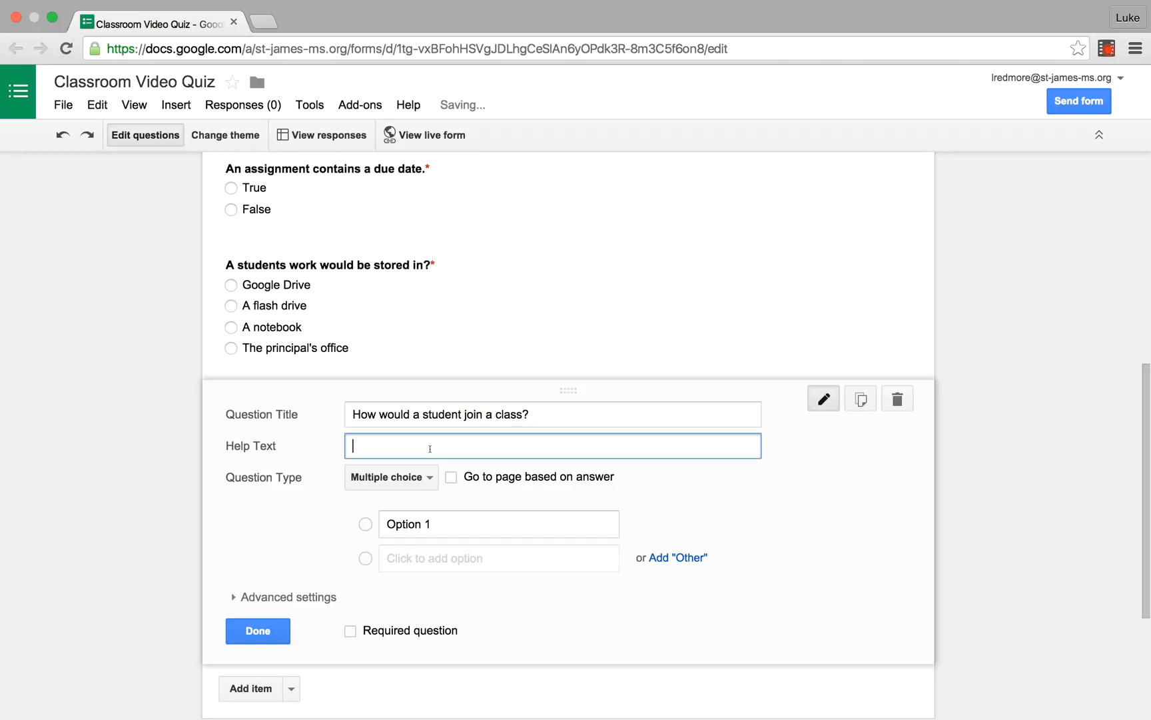
{"action": "type", "text": "Select all that apply"}
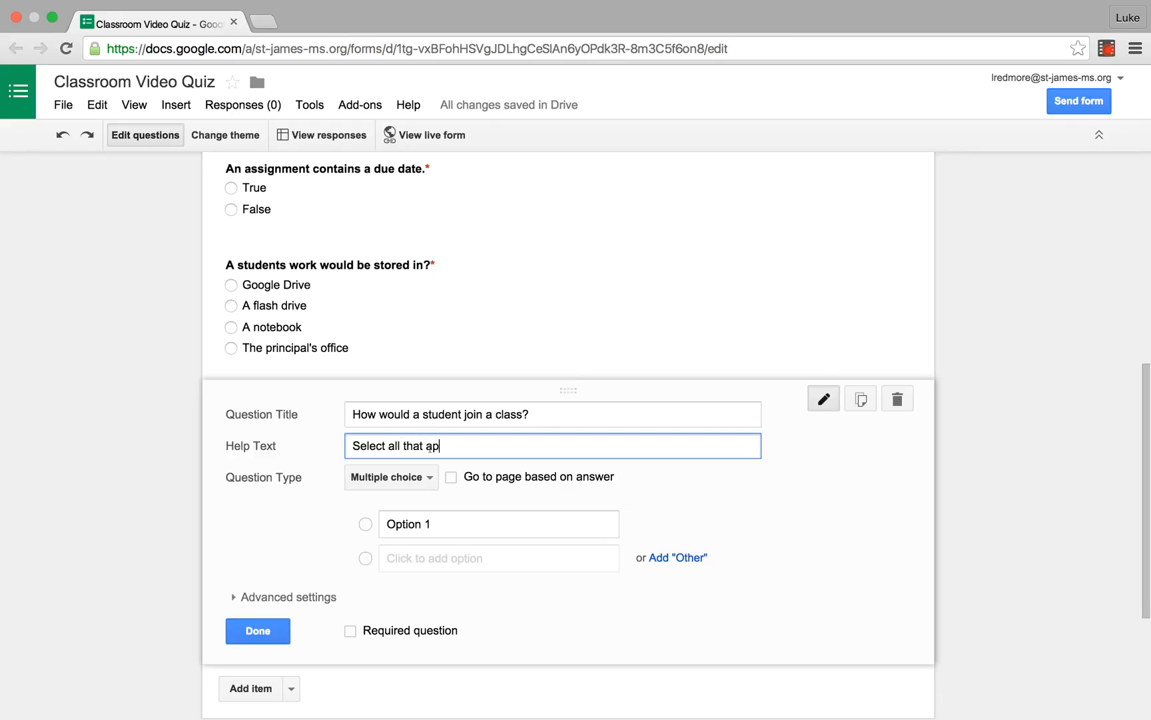
{"action": "left_click", "coordinate": [417, 523]}
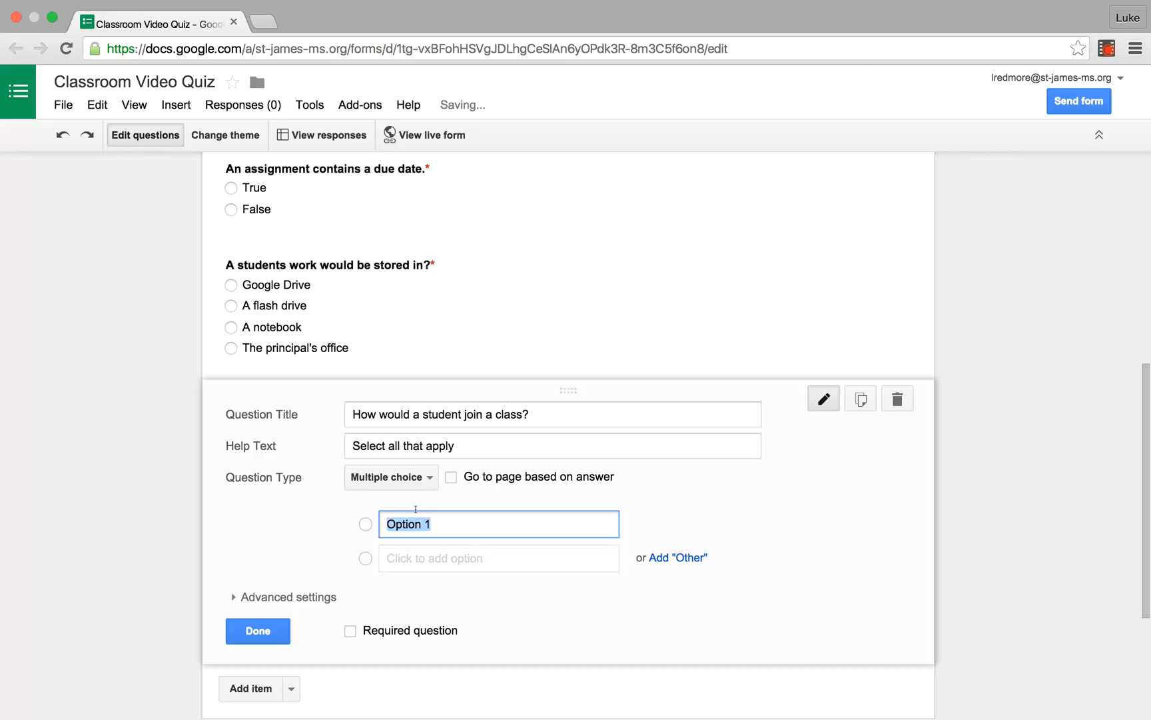
{"action": "left_click", "coordinate": [415, 481]}
{"action": "left_click", "coordinate": [426, 502]}
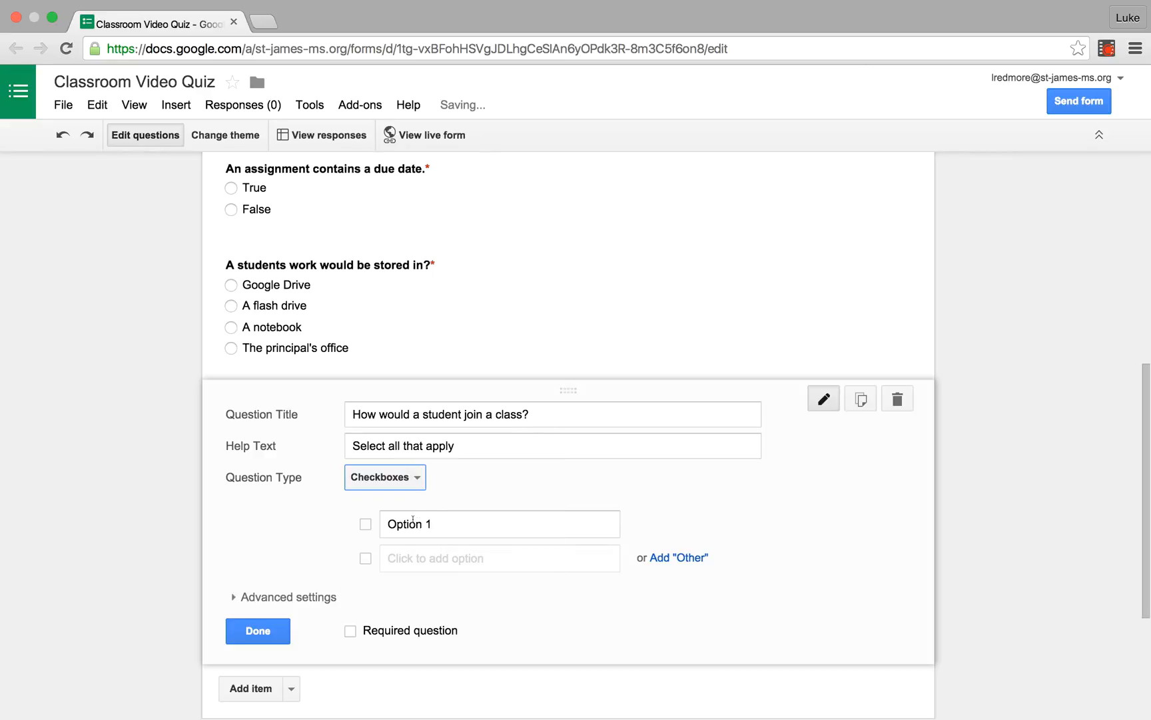
Step: Enter "By entering a class code" and "By getting invited by a teacher" as the first two checkbox options
{"action": "left_click", "coordinate": [413, 520]}
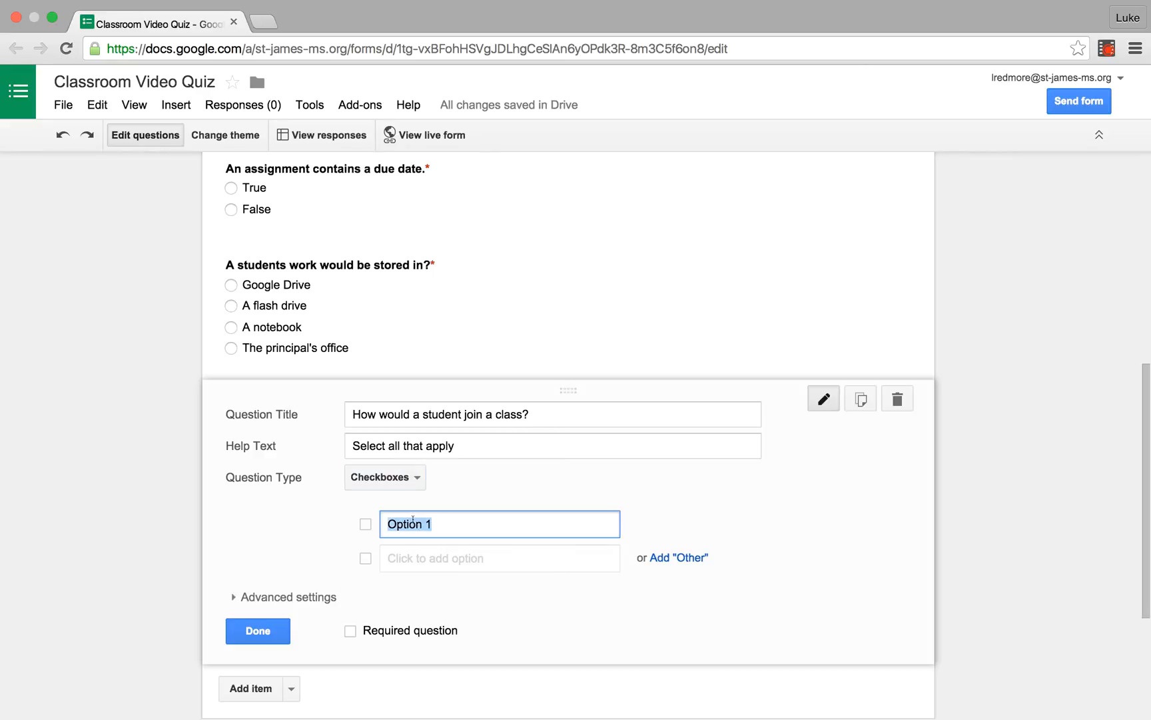
{"action": "type", "text": "By entering a cla"}
{"action": "type", "text": "ss code"}
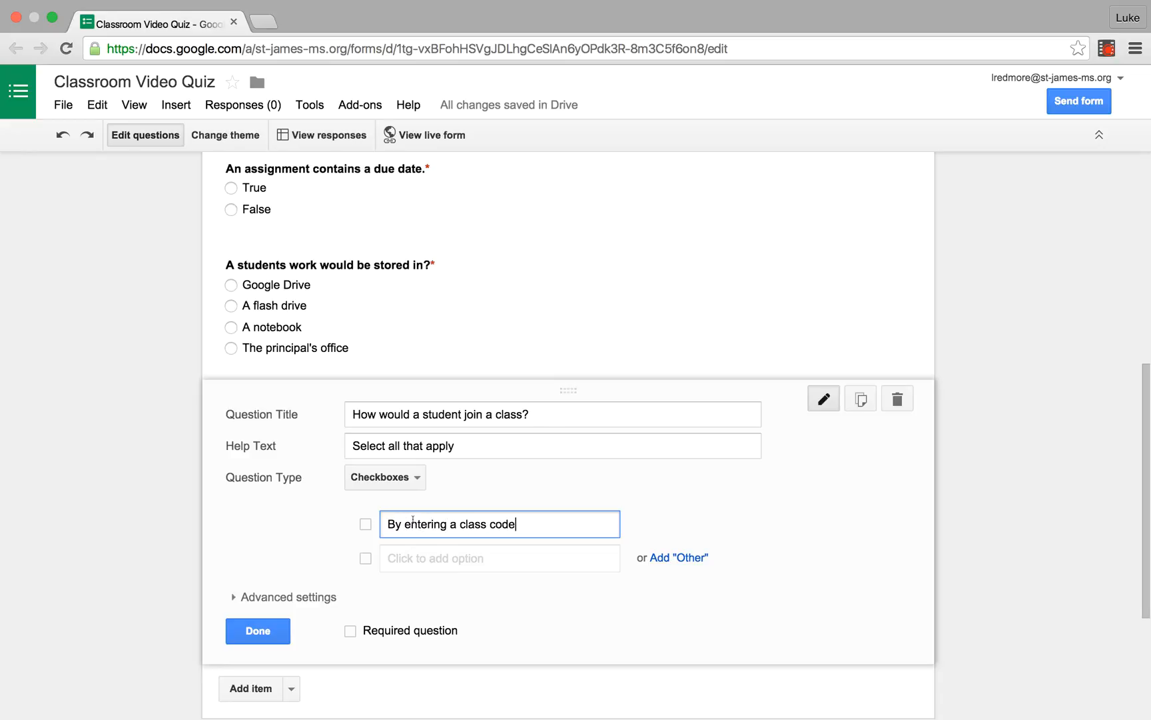
{"action": "key", "text": "Return"}
{"action": "type", "text": "By"}
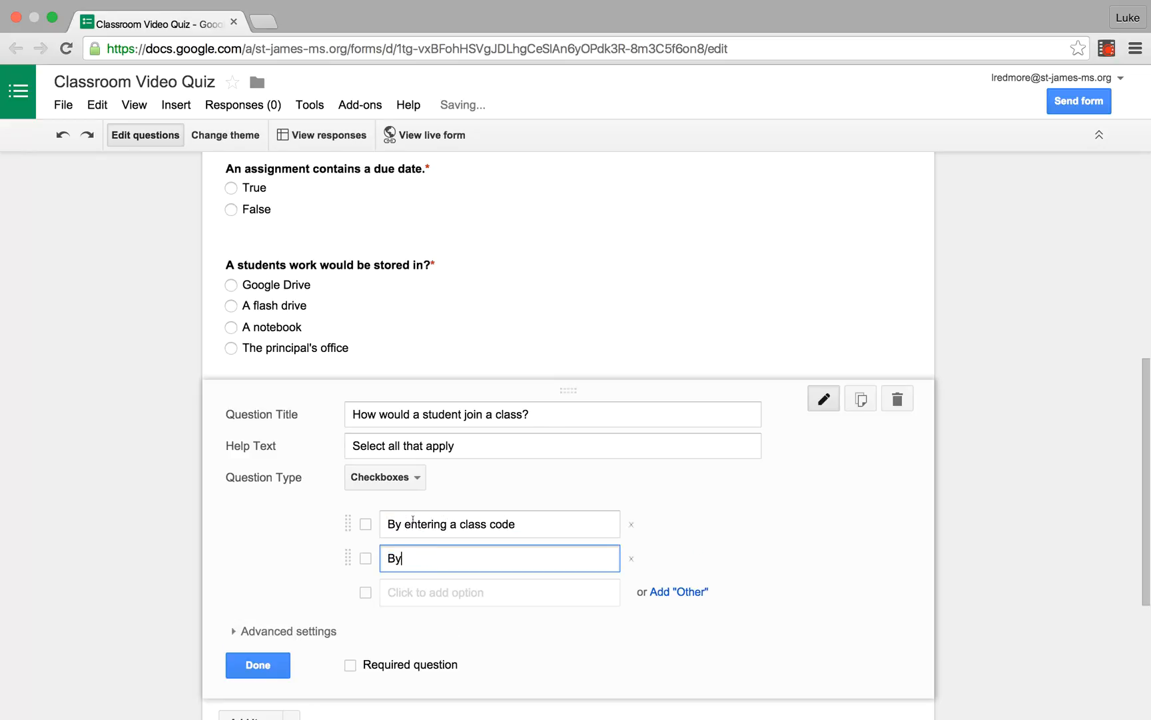
{"action": "type", "text": " getting invi"}
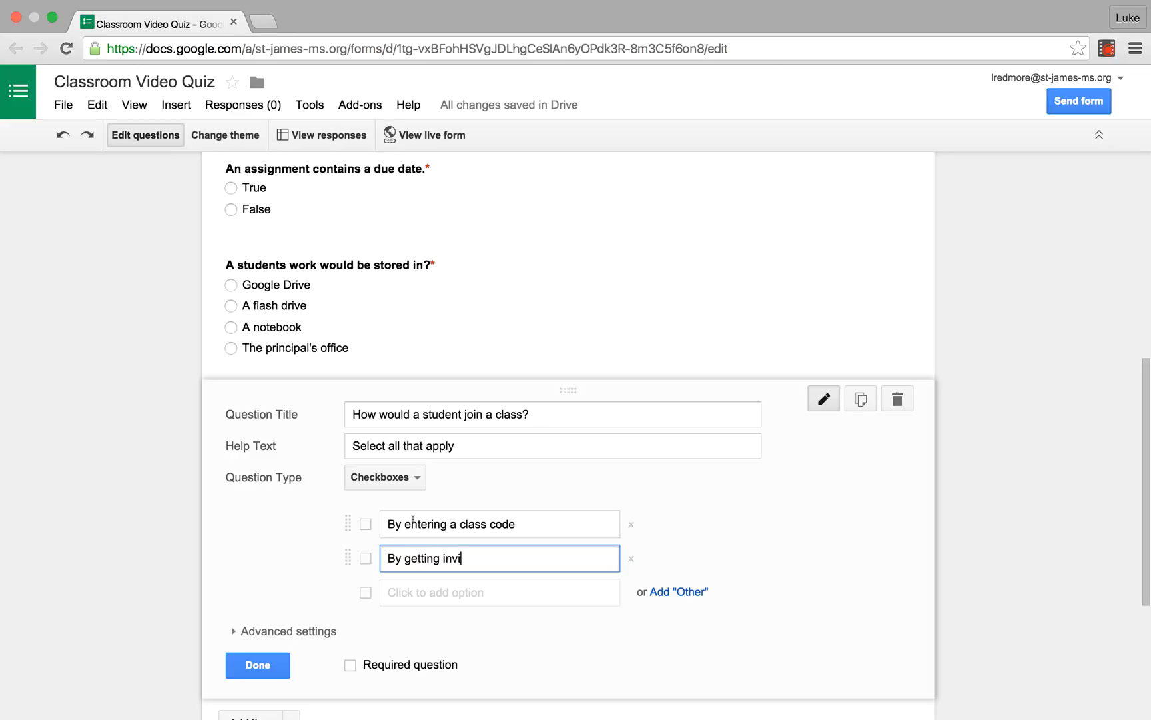
{"action": "type", "text": "ted by a teacher"}
Step: Add "By finding it online" and "By requesting to join" as the third and fourth checkbox options
{"action": "key", "text": "Return"}
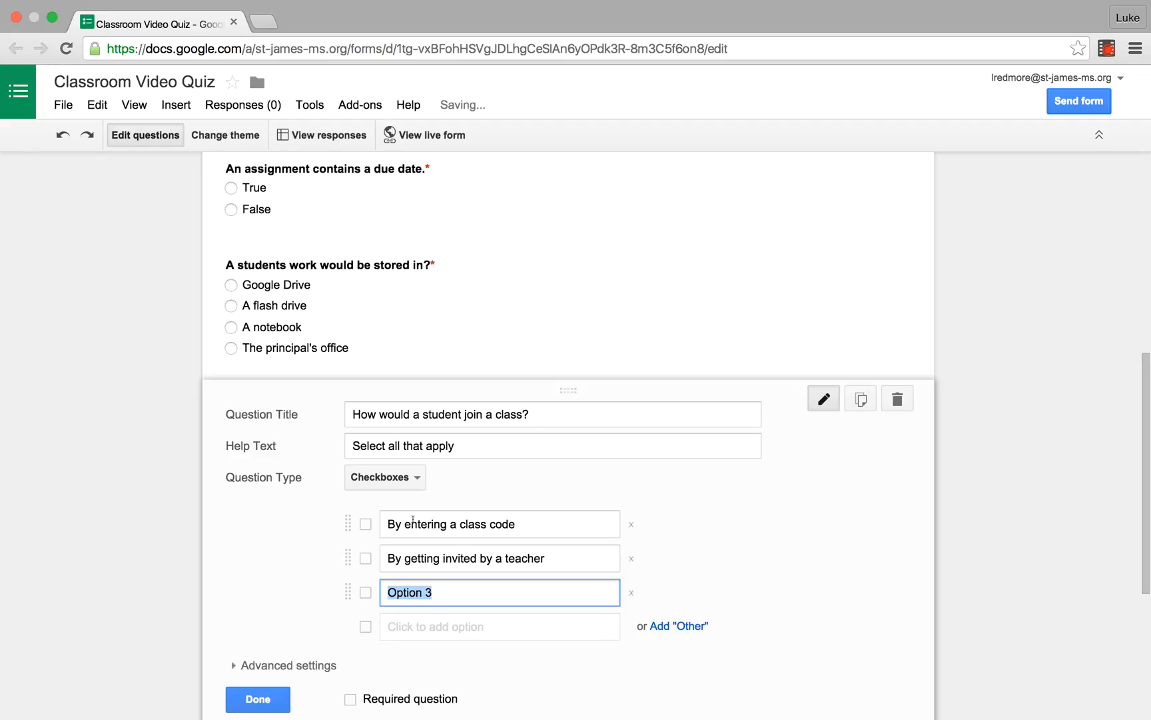
{"action": "type", "text": "By finding"}
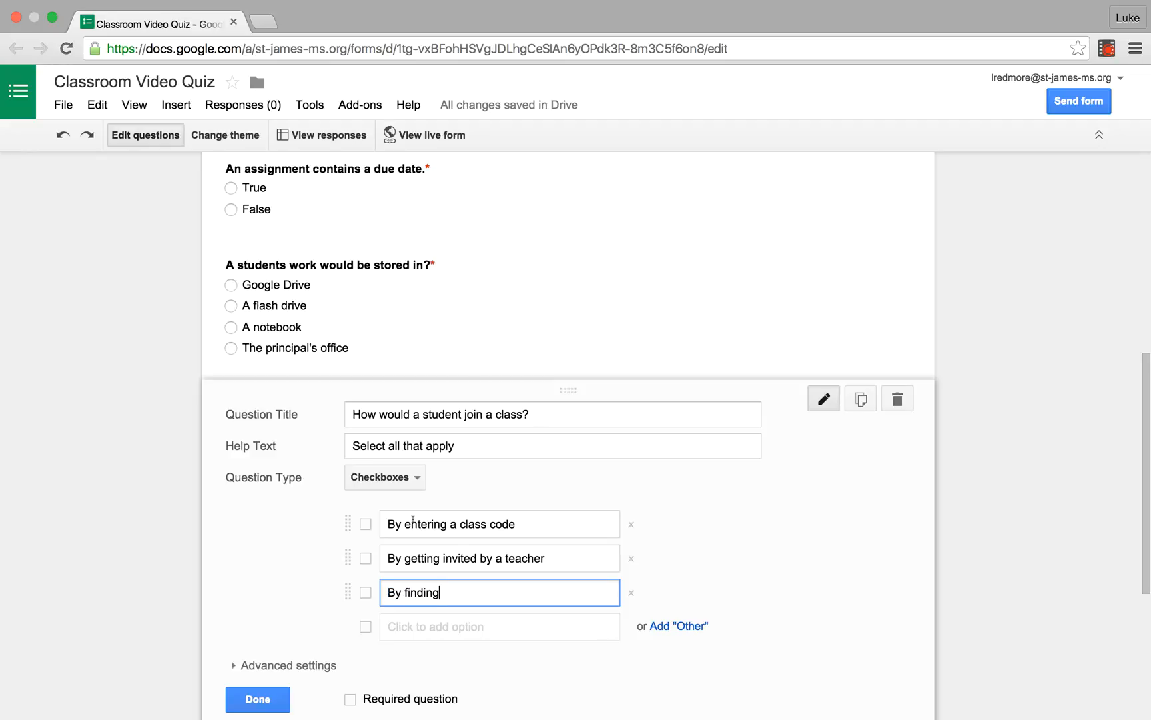
{"action": "type", "text": " it online"}
{"action": "key", "text": "Return"}
{"action": "type", "text": "By reque"}
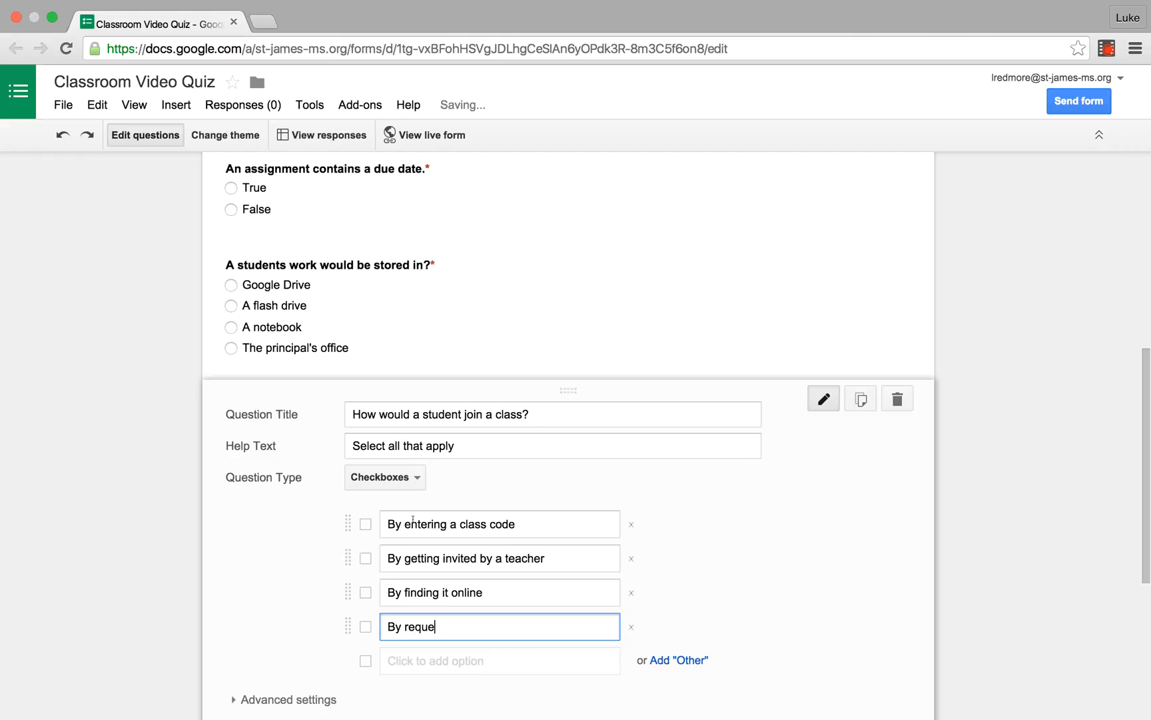
{"action": "type", "text": "sting to "}
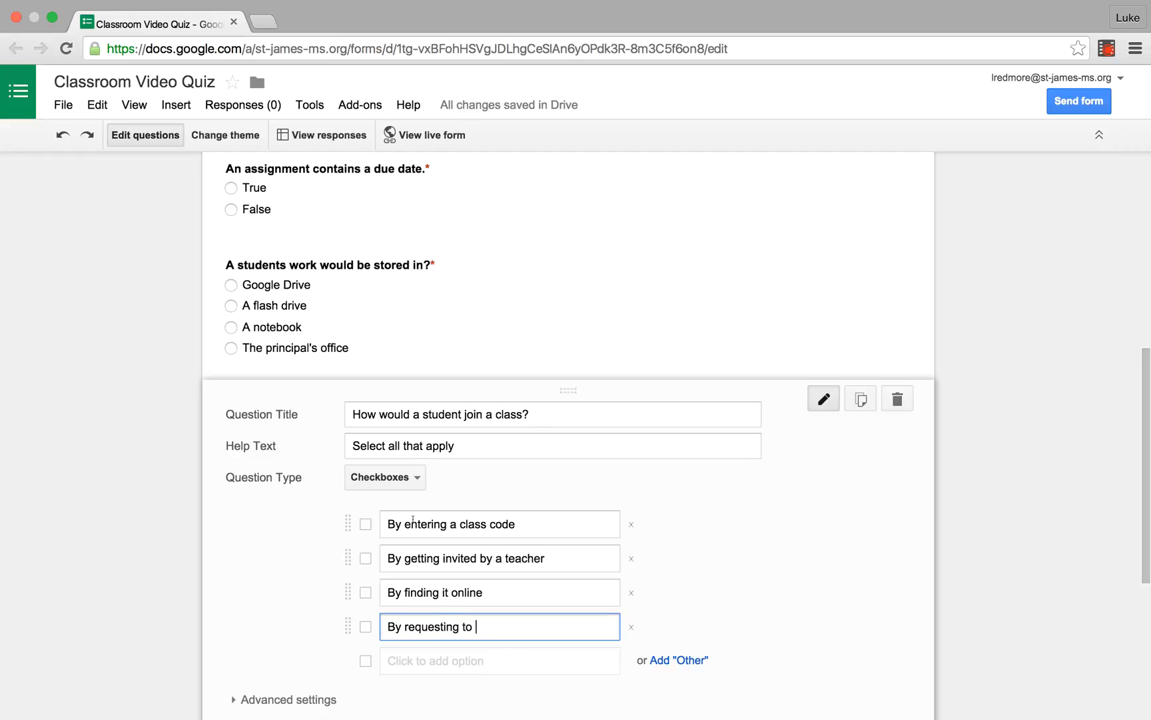
{"action": "type", "text": "join"}
Step: Shuffle the option order of the join-a-class question and make the question required
{"action": "scroll", "coordinate": [490, 443], "scroll_direction": "down", "scroll_amount": 3}
{"action": "left_click", "coordinate": [329, 523]}
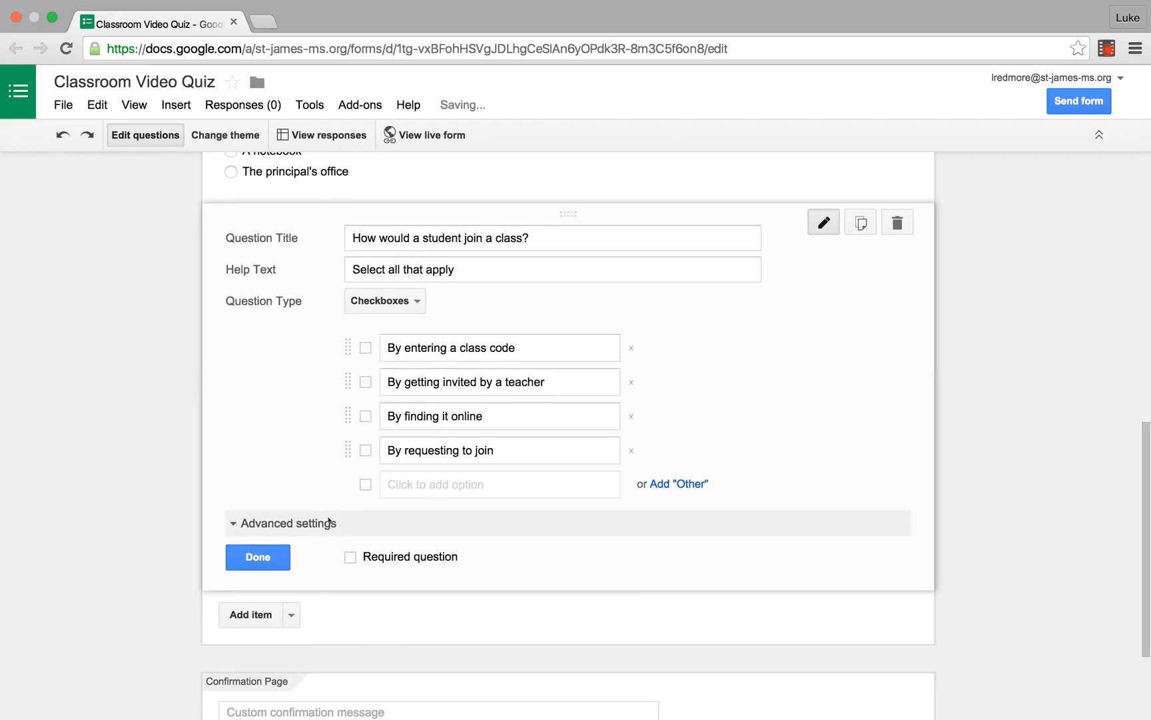
{"action": "left_click", "coordinate": [251, 613]}
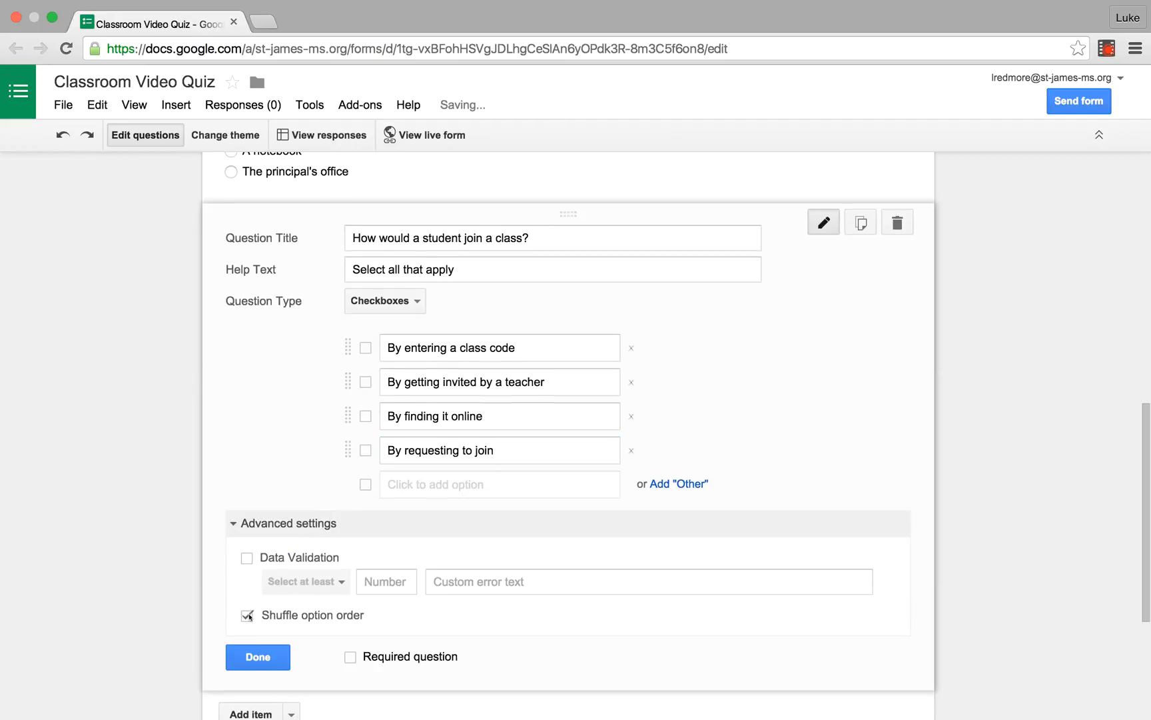
{"action": "scroll", "coordinate": [333, 604], "scroll_direction": "down", "scroll_amount": 2}
{"action": "left_click", "coordinate": [351, 598]}
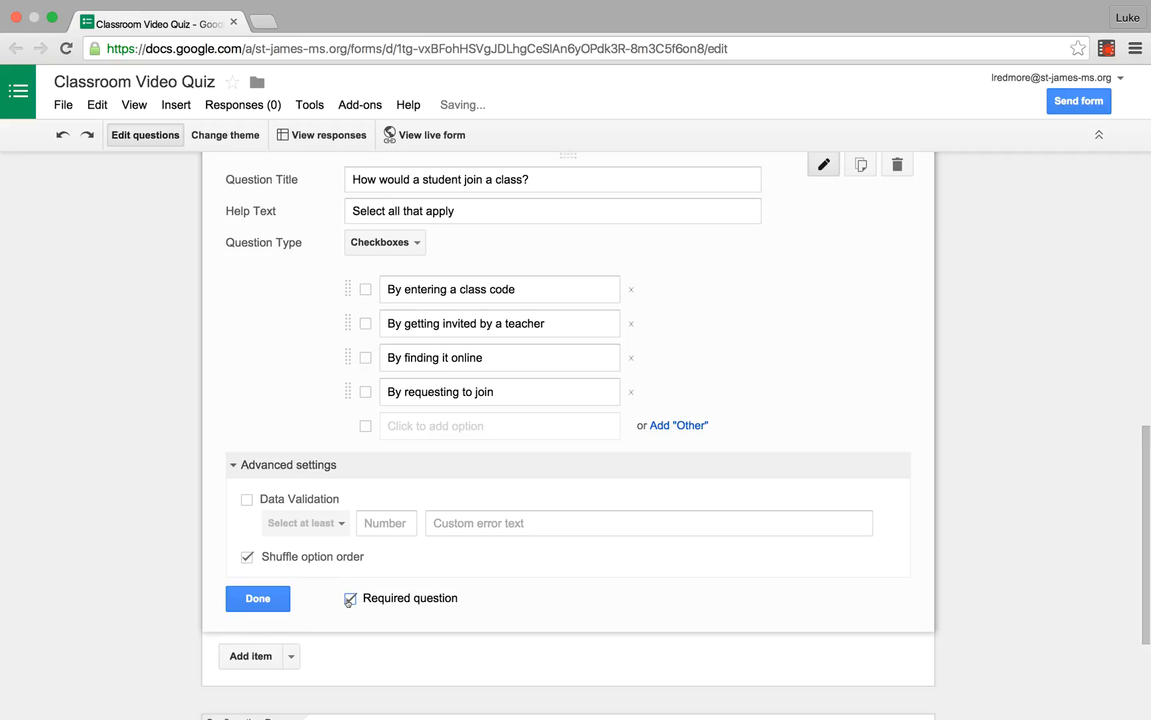
Step: Add a sixth question titled "Did you find this quiz to be more engaging or fun than a paper quiz?"
{"action": "left_click", "coordinate": [260, 656]}
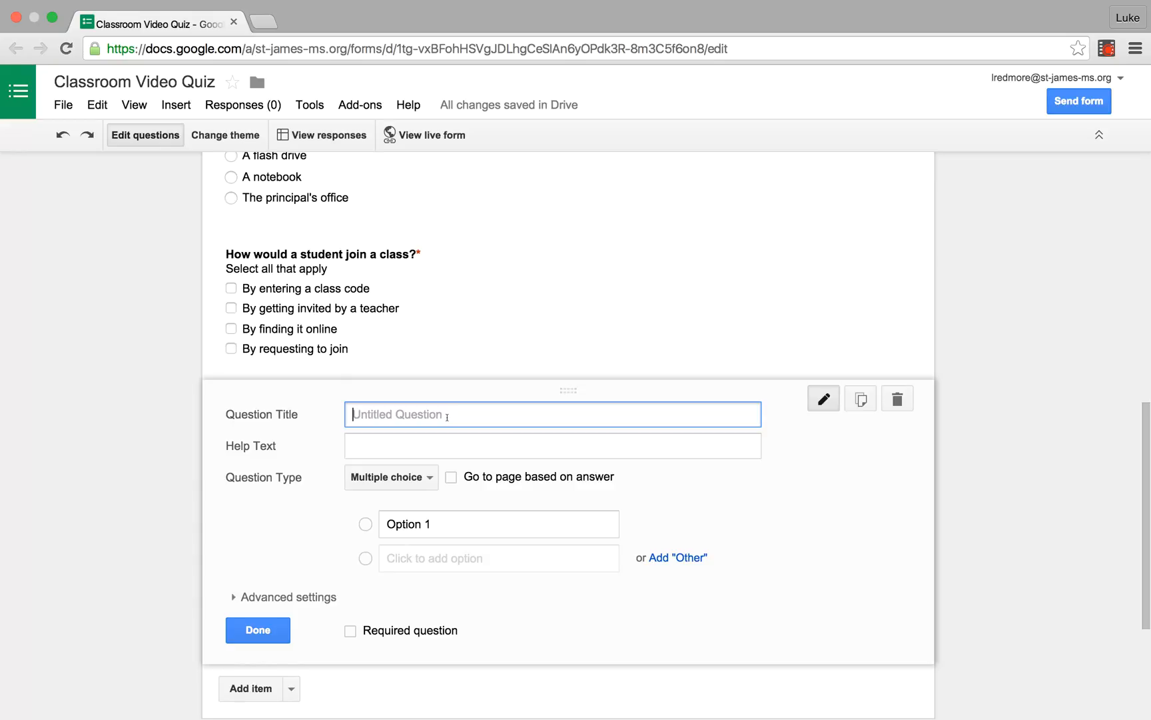
{"action": "type", "text": "Did y"}
{"action": "type", "text": "ou find this "}
{"action": "type", "text": "quiz to "}
{"action": "type", "text": "be more"}
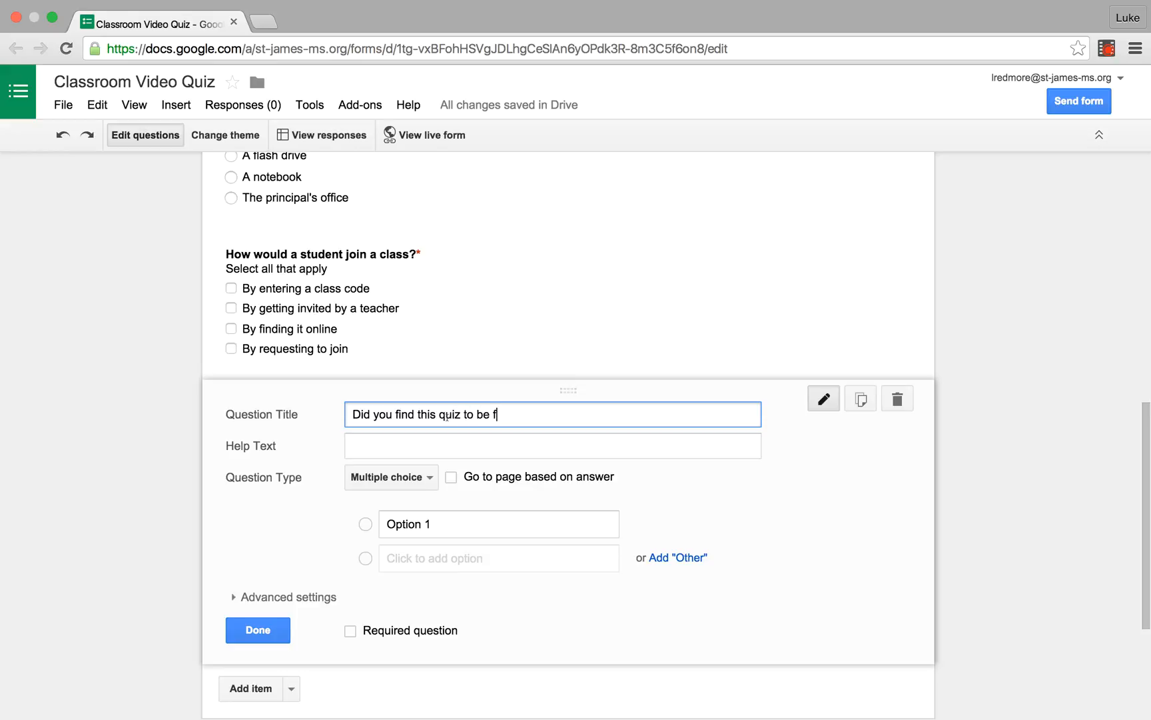
{"action": "type", "text": " engaging or fu"}
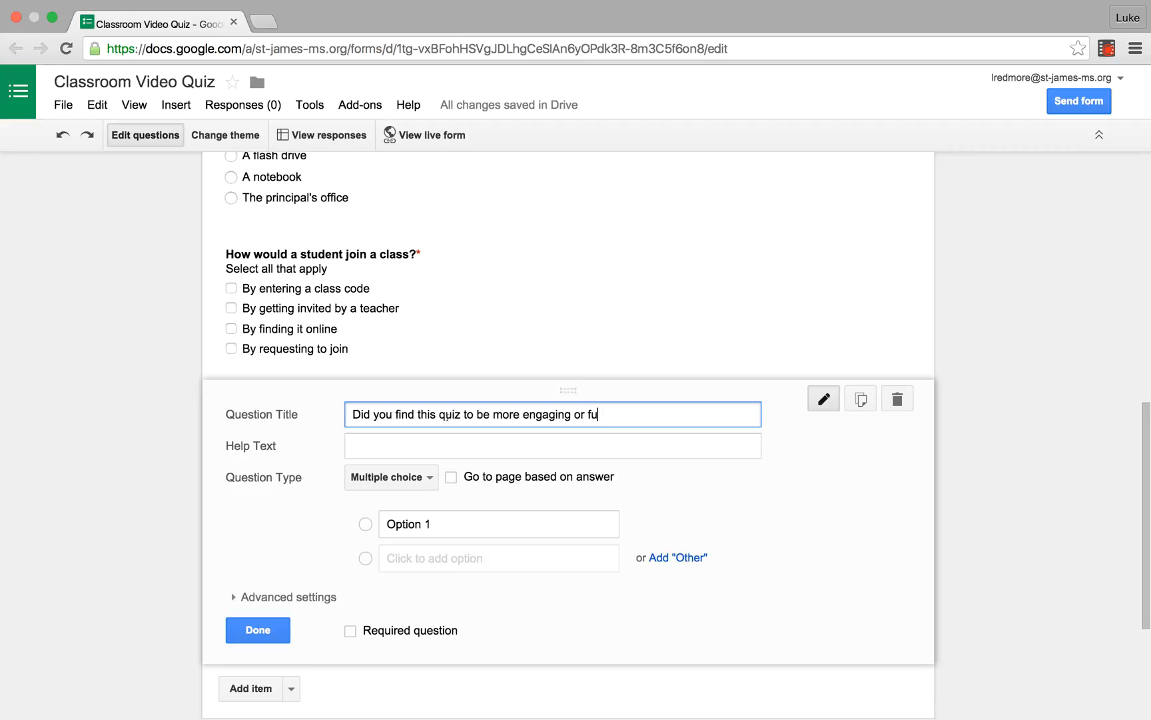
{"action": "type", "text": "n than a paper quiz?"}
Step: Change the engagement question's type to Choose from a list and give it the options Yes and No
{"action": "left_click", "coordinate": [375, 477]}
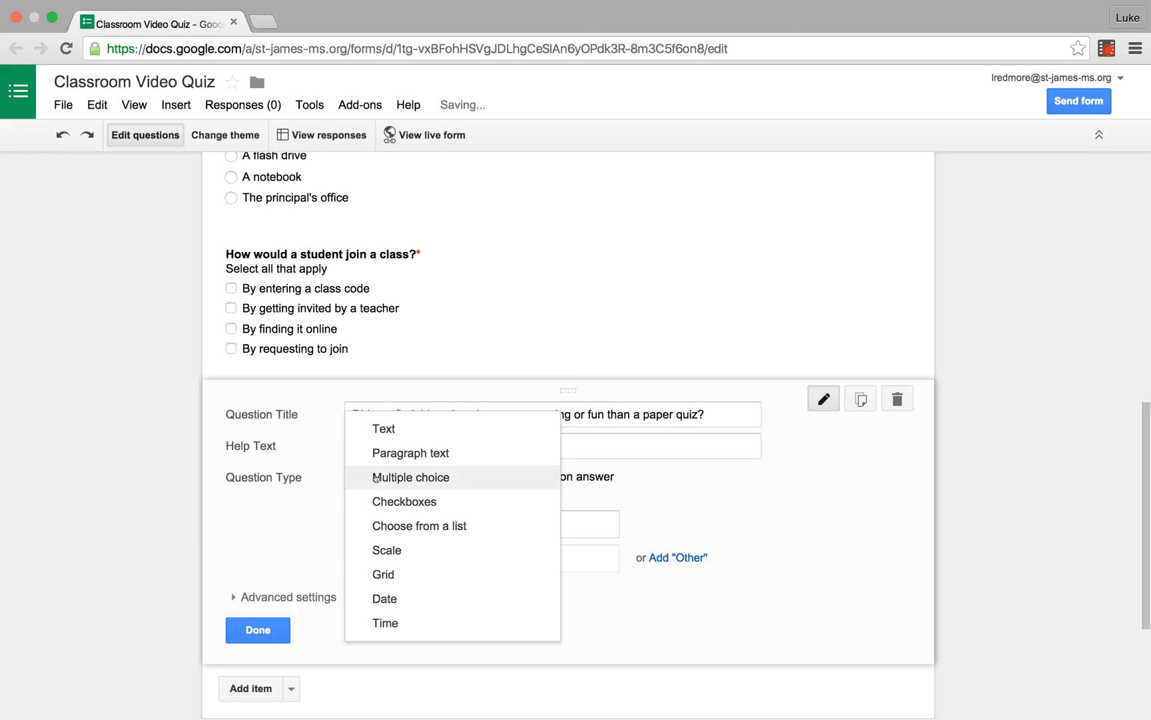
{"action": "left_click", "coordinate": [413, 524]}
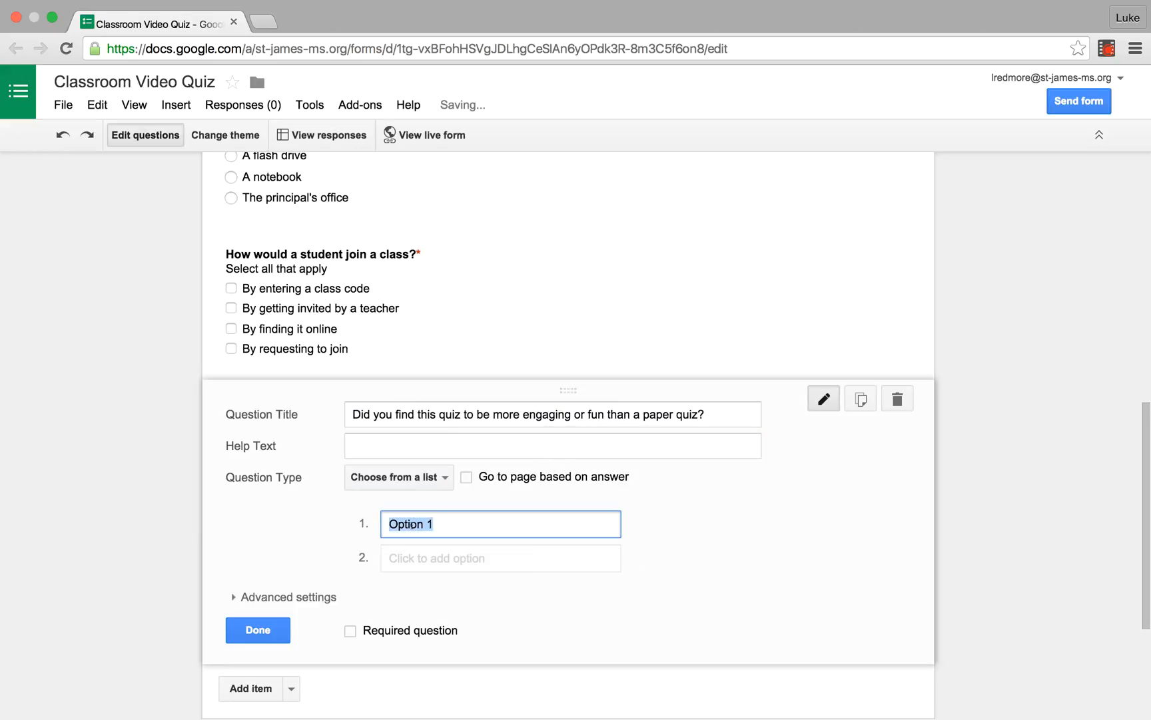
{"action": "type", "text": "Yes"}
{"action": "left_click", "coordinate": [418, 558]}
{"action": "type", "text": "No"}
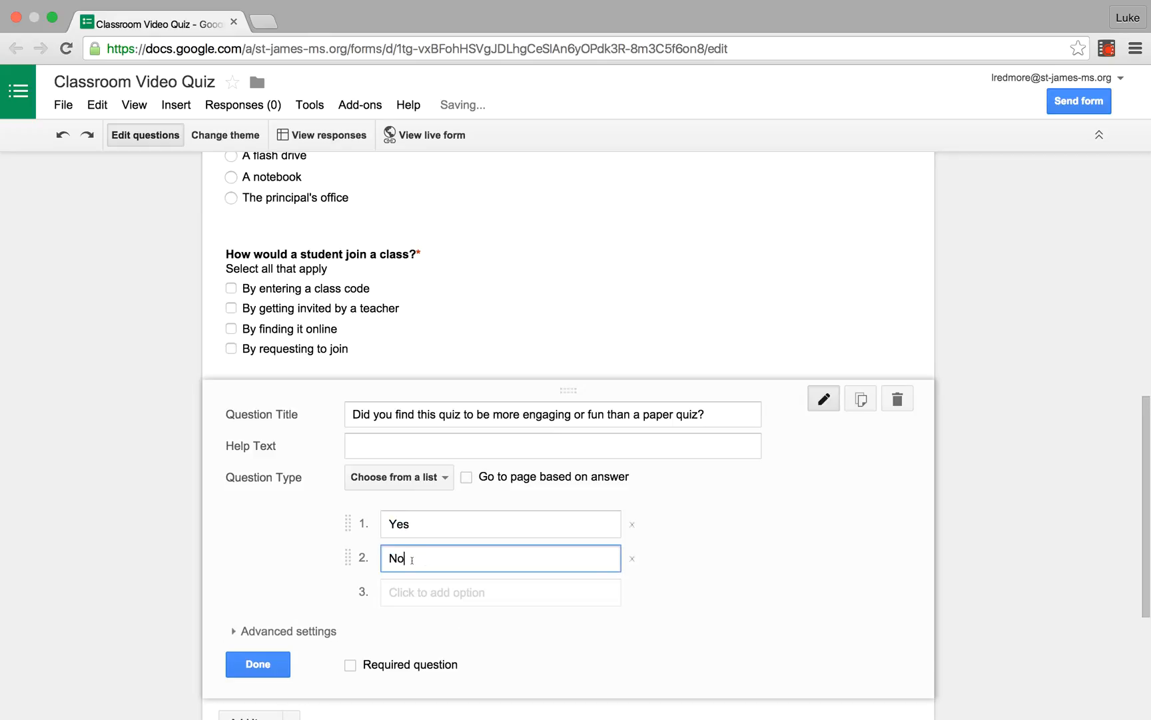
Step: Make the engagement question required and finish editing it
{"action": "scroll", "coordinate": [372, 586], "scroll_direction": "down", "scroll_amount": 3}
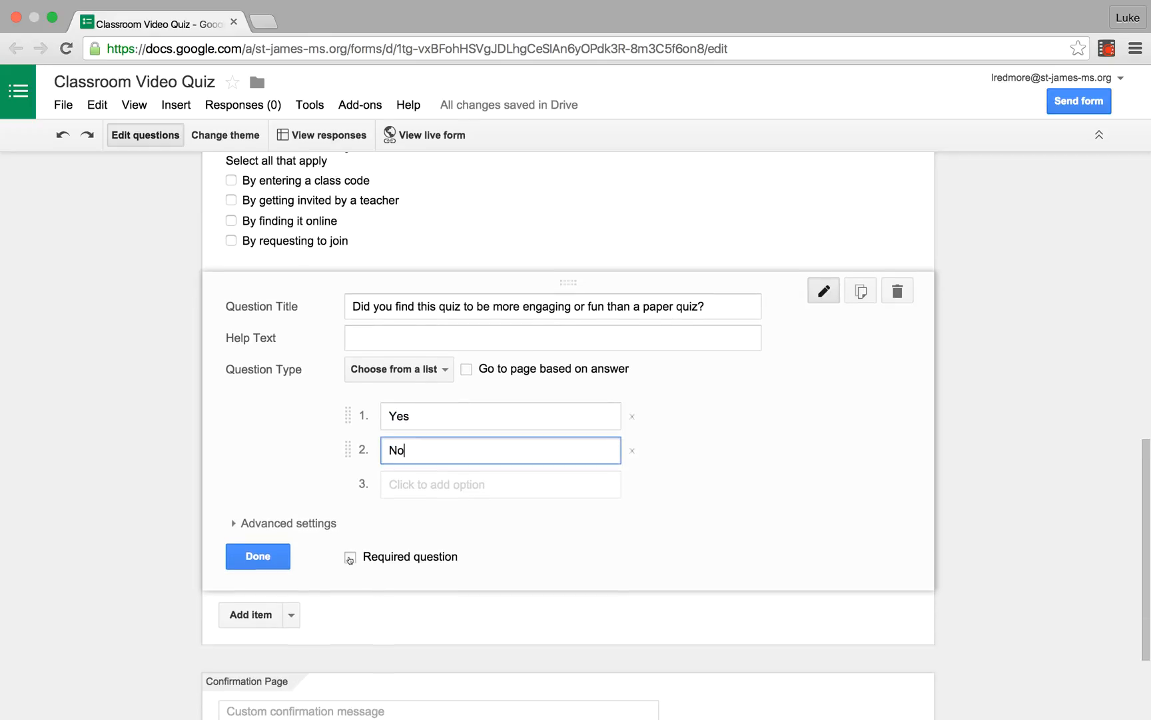
{"action": "left_click", "coordinate": [351, 557]}
{"action": "scroll", "coordinate": [351, 558], "scroll_direction": "up", "scroll_amount": 2}
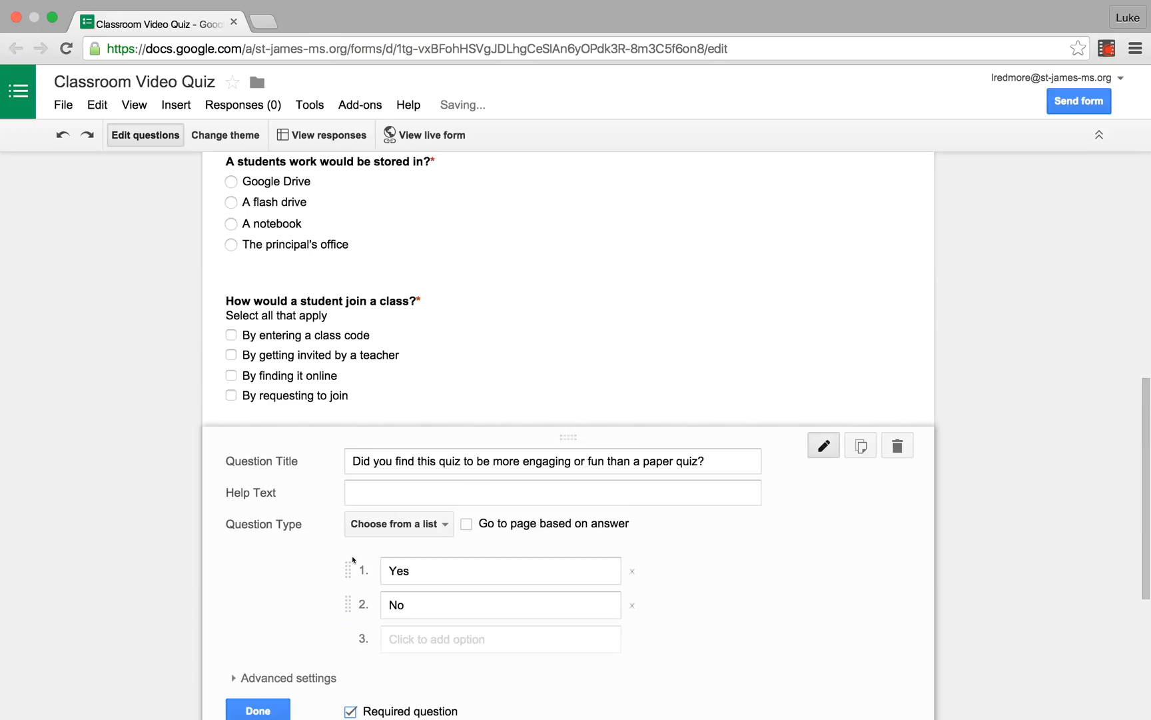
{"action": "scroll", "coordinate": [352, 557], "scroll_direction": "down", "scroll_amount": 4}
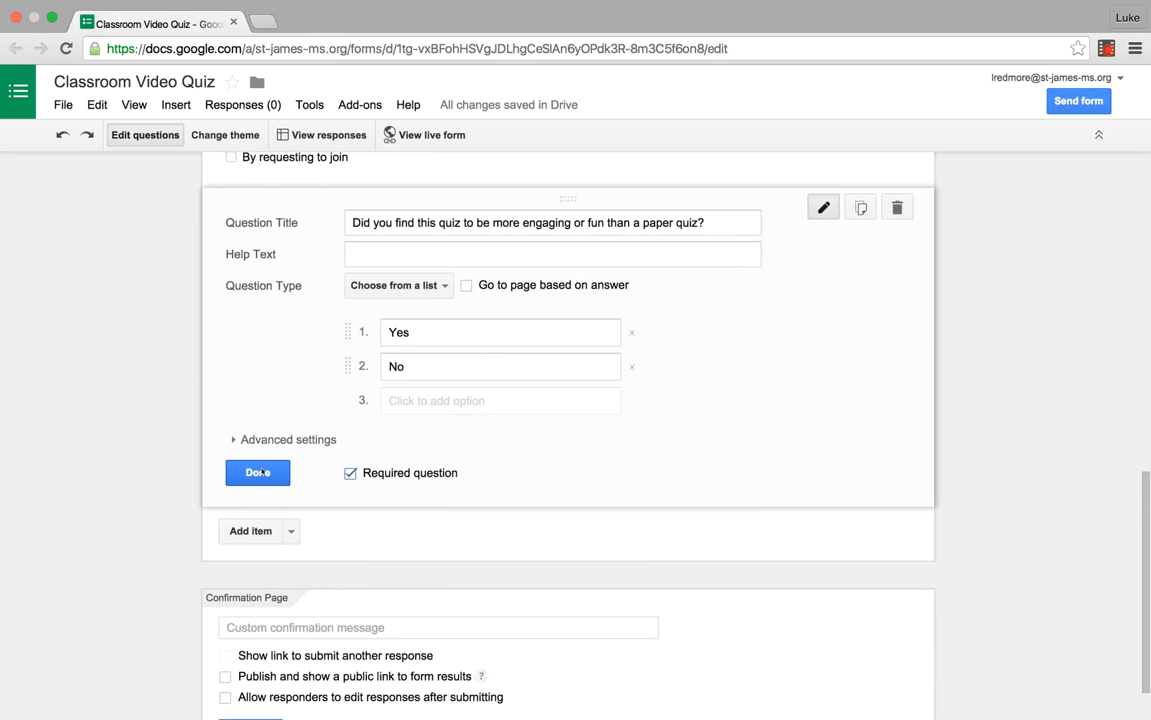
{"action": "left_click", "coordinate": [258, 472]}
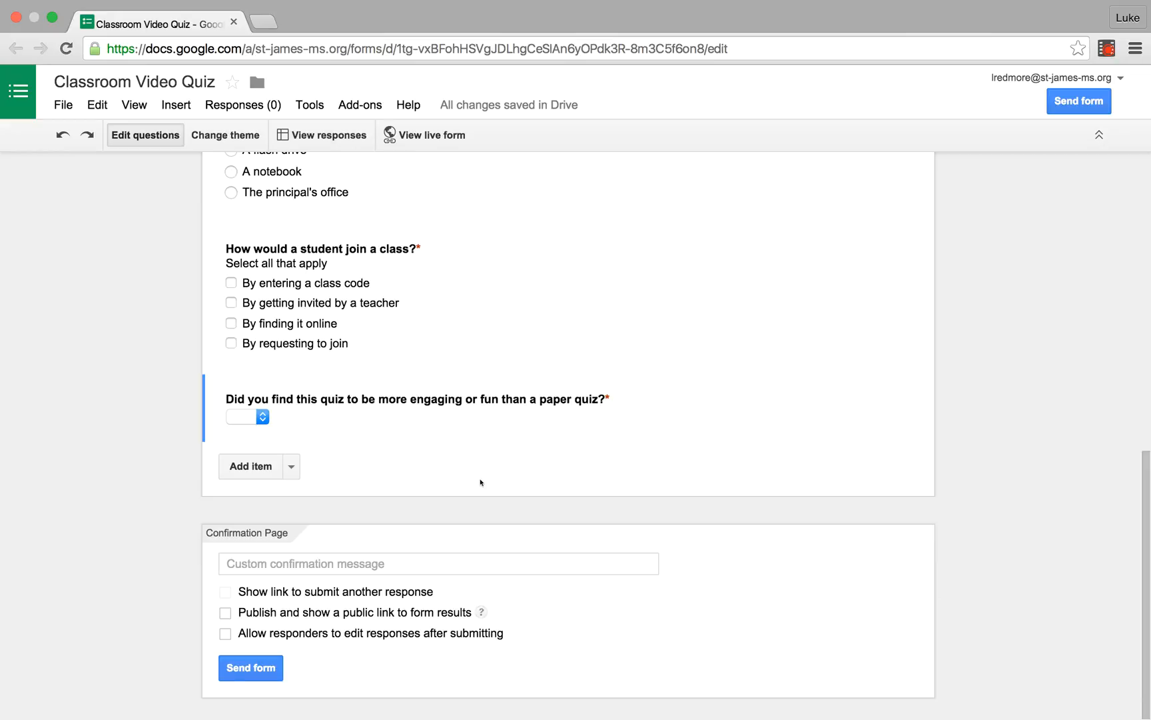
Step: Open the form's response spreadsheet and look over the columns for its questions
{"action": "left_click", "coordinate": [330, 135]}
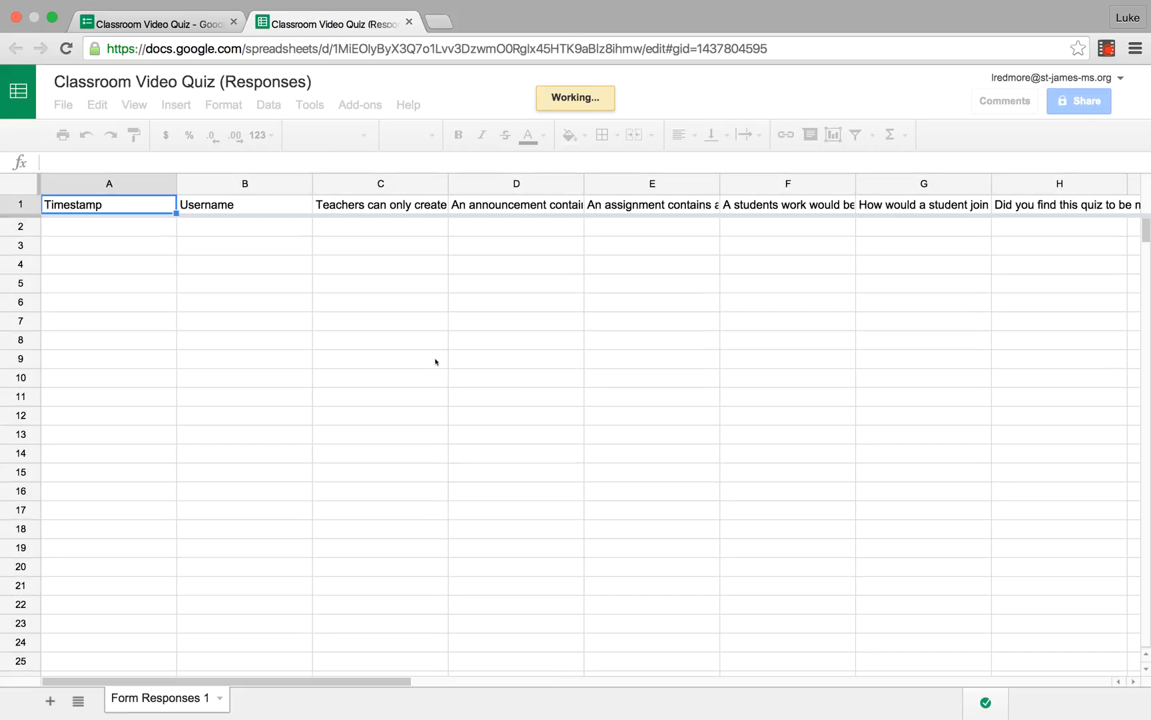
{"action": "scroll", "coordinate": [436, 362], "scroll_direction": "right", "scroll_amount": 20}
{"action": "scroll", "coordinate": [437, 362], "scroll_direction": "down", "scroll_amount": 1}
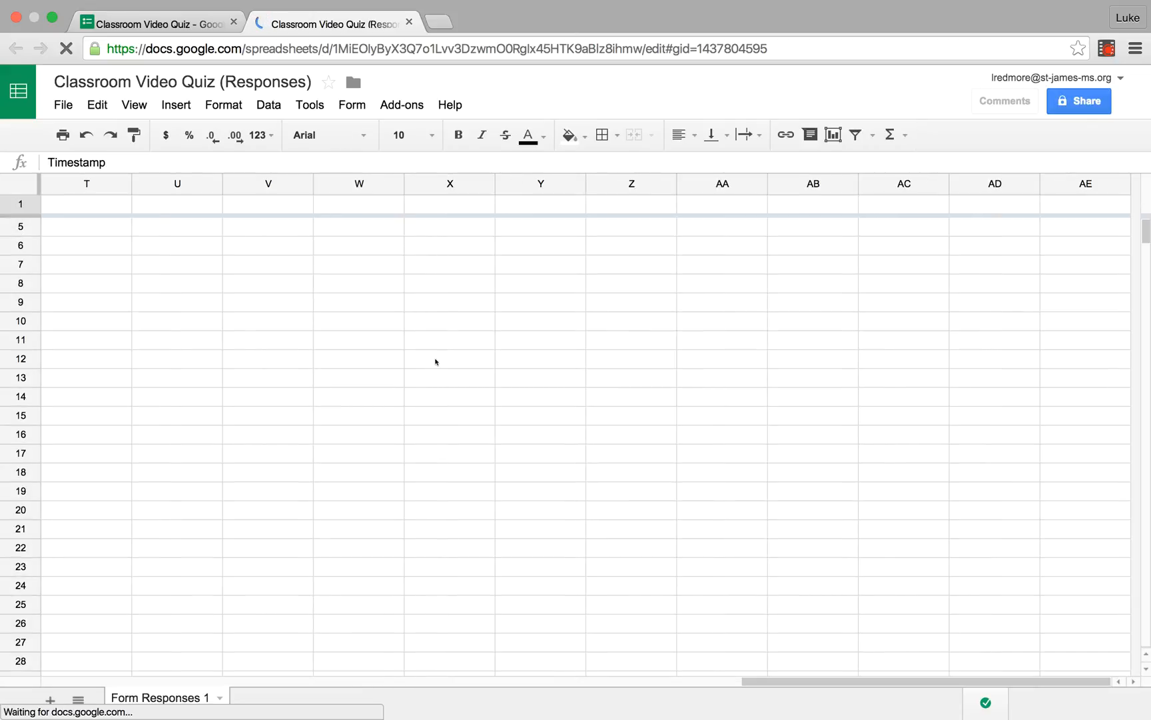
{"action": "scroll", "coordinate": [437, 362], "scroll_direction": "left", "scroll_amount": 20}
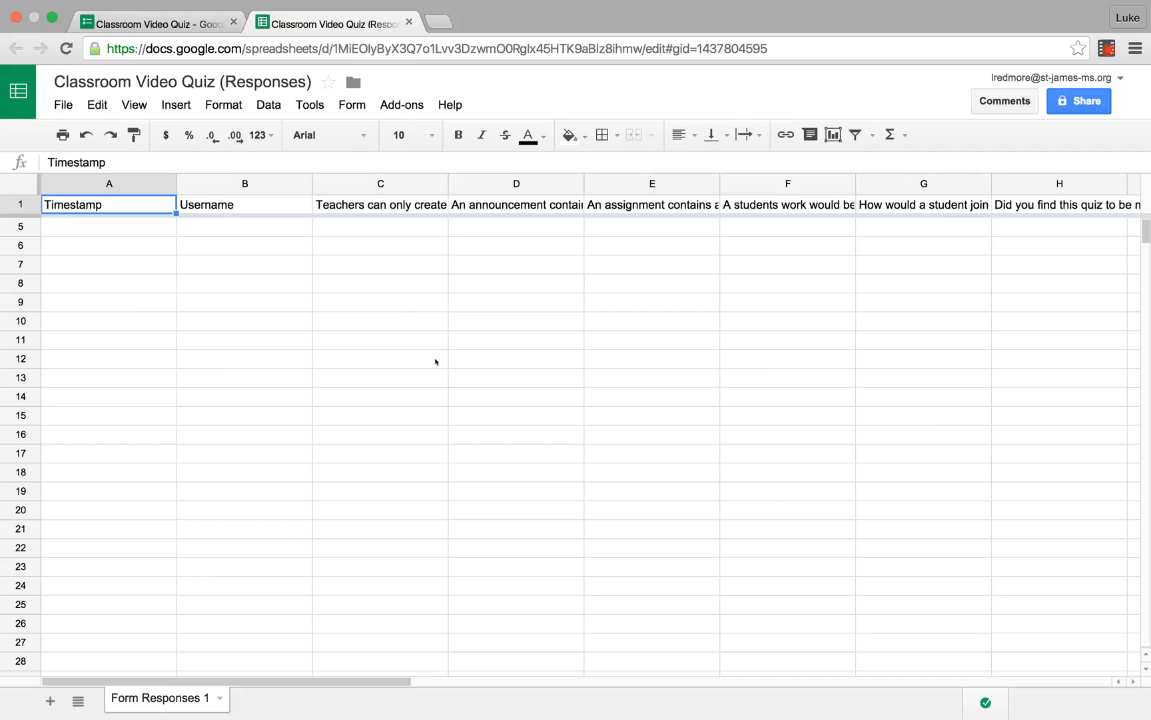
Step: Return to the quiz form, open its sending options, switch the share link to a short URL and select the link text
{"action": "left_click", "coordinate": [142, 25]}
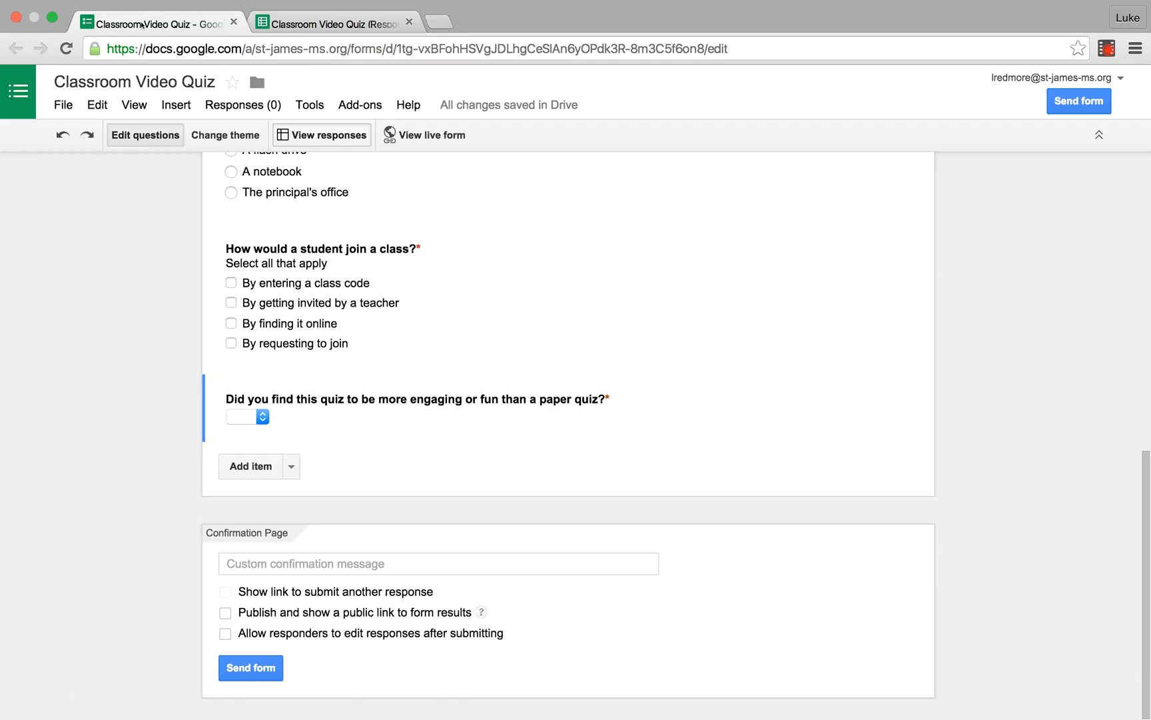
{"action": "mouse_move", "coordinate": [393, 290]}
{"action": "left_click", "coordinate": [1076, 102]}
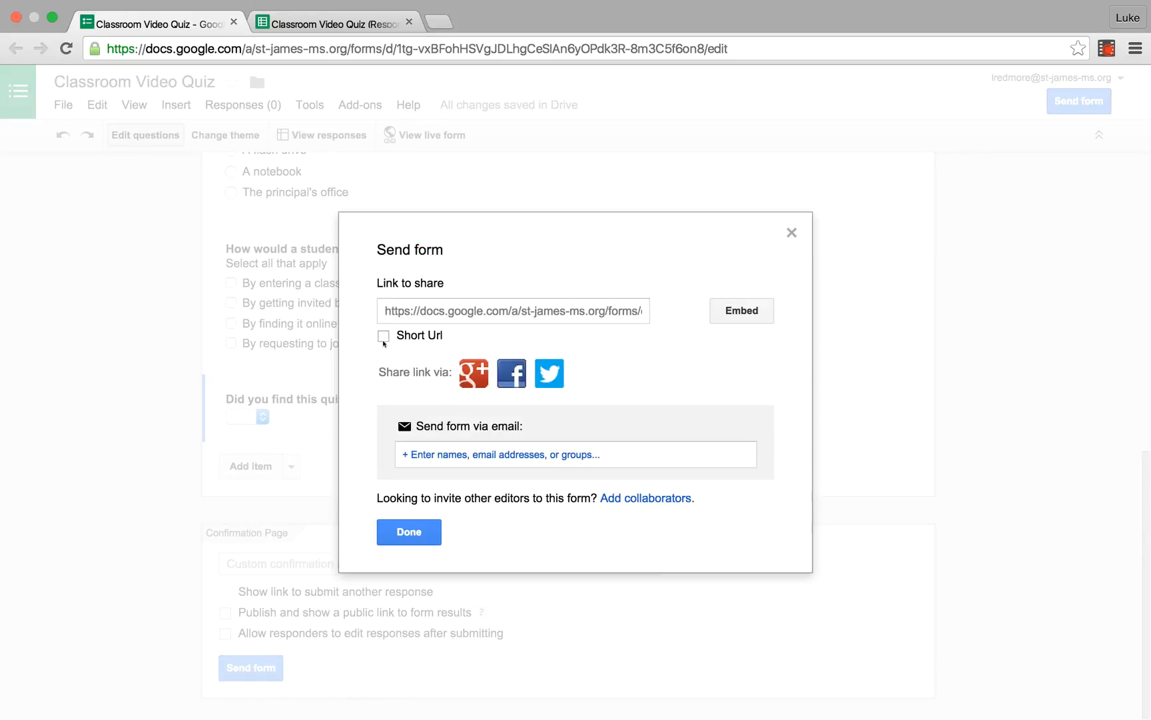
{"action": "left_click", "coordinate": [383, 336]}
{"action": "left_click", "coordinate": [446, 312]}
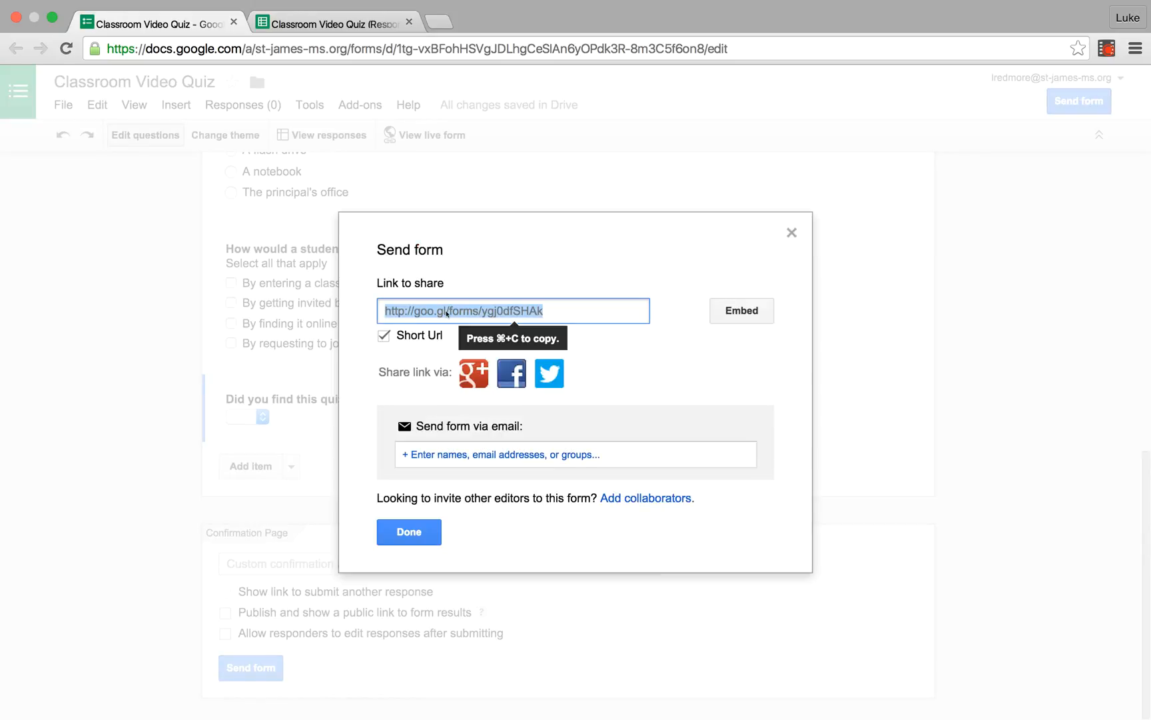